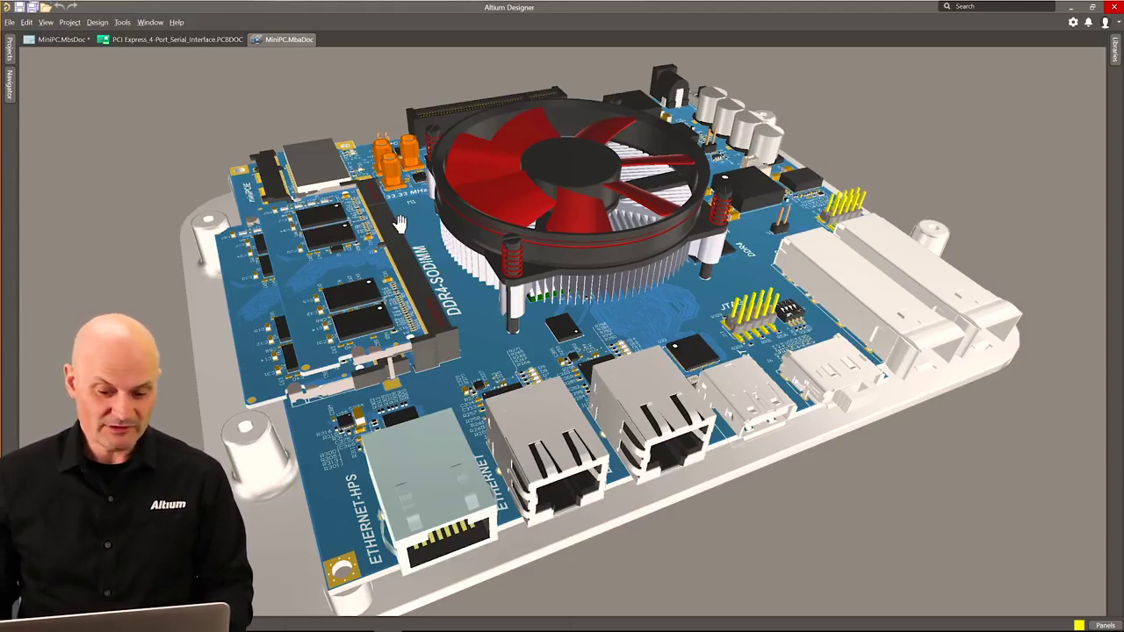
Switch from the 3D assembly to the MiniPC.MbsDoc multi-board schematic.
shift+right_drag(399, 225, 413, 203)
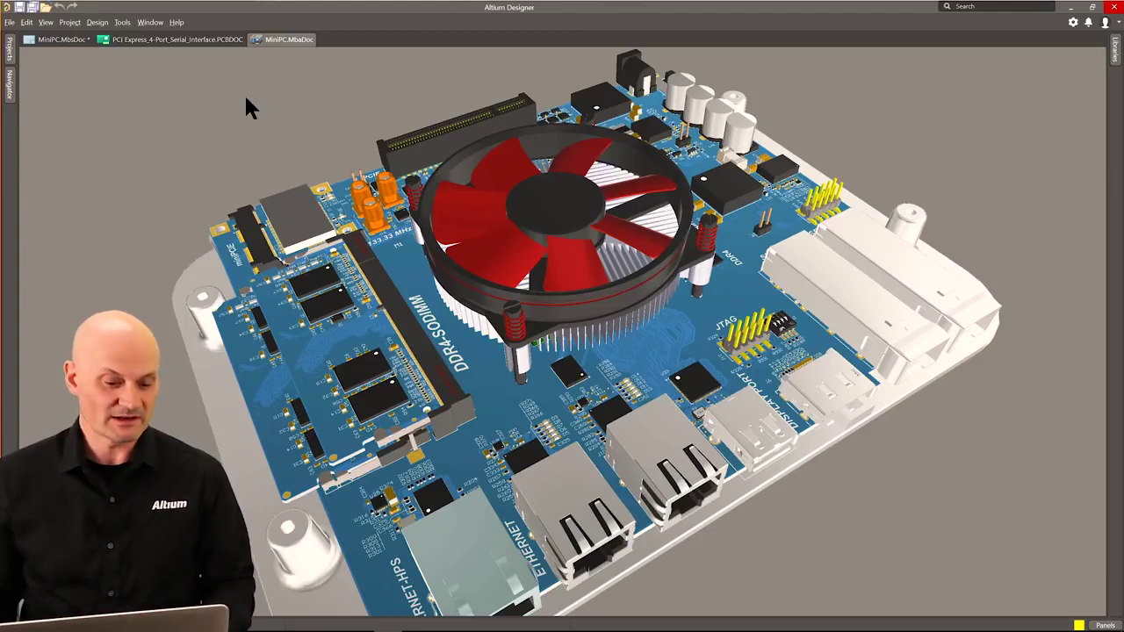
click(10, 54)
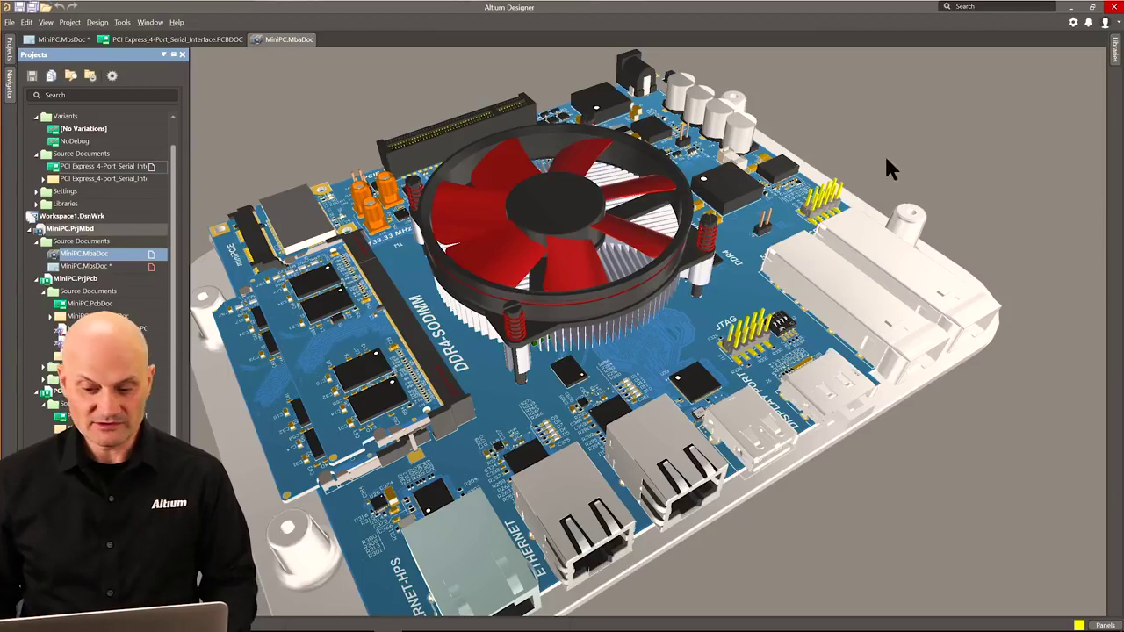
click(66, 40)
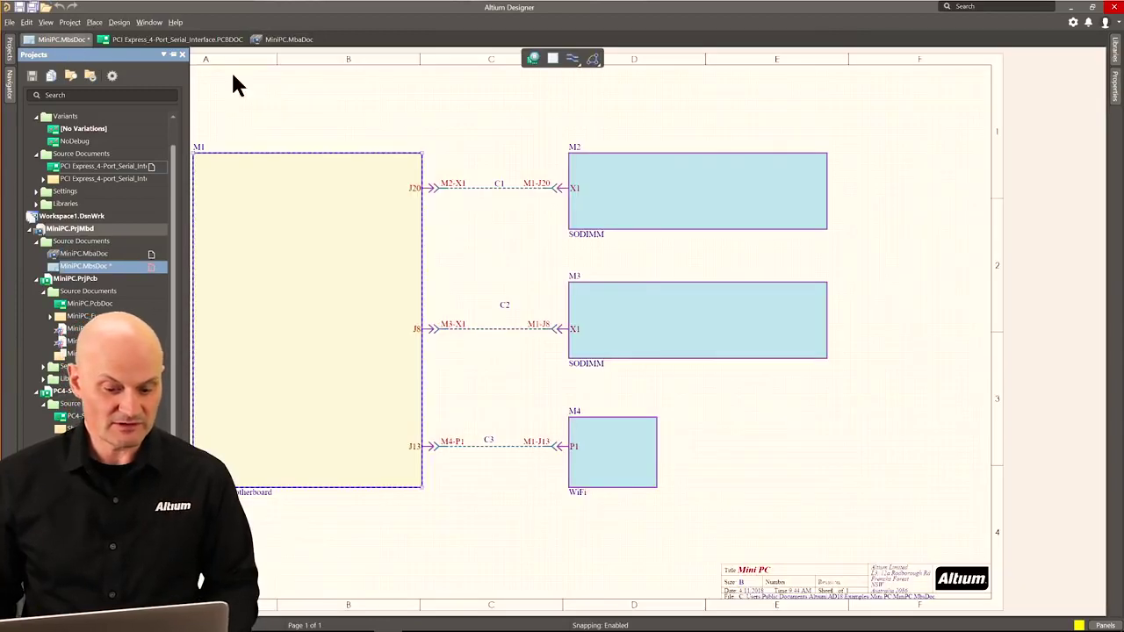
click(531, 150)
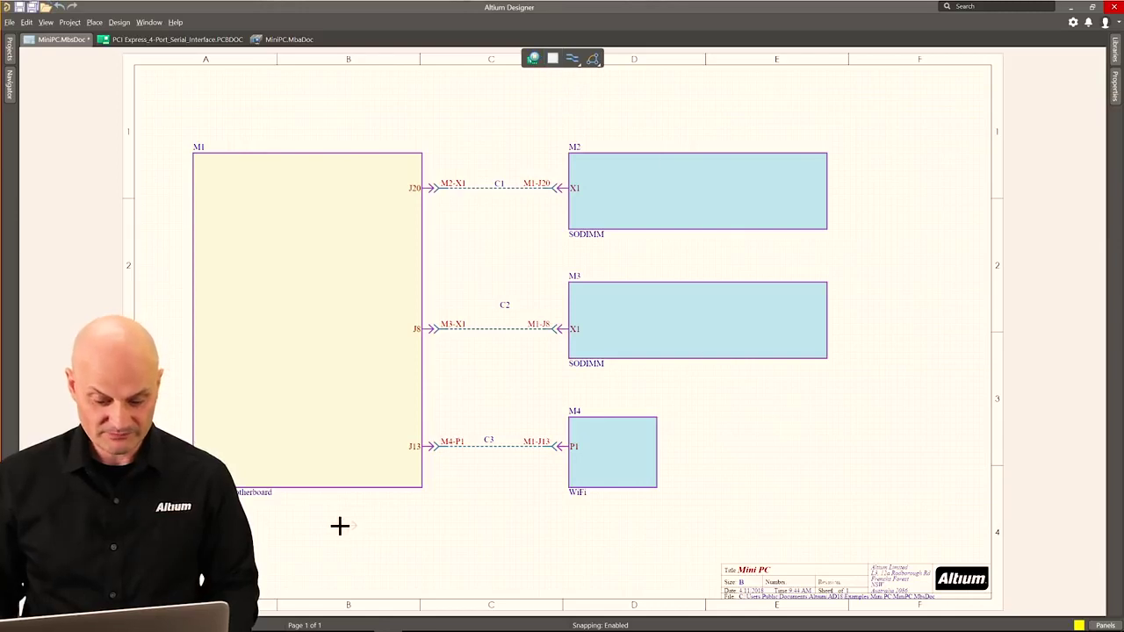
Place a new module block below the Motherboard module, matching its width.
click(551, 56)
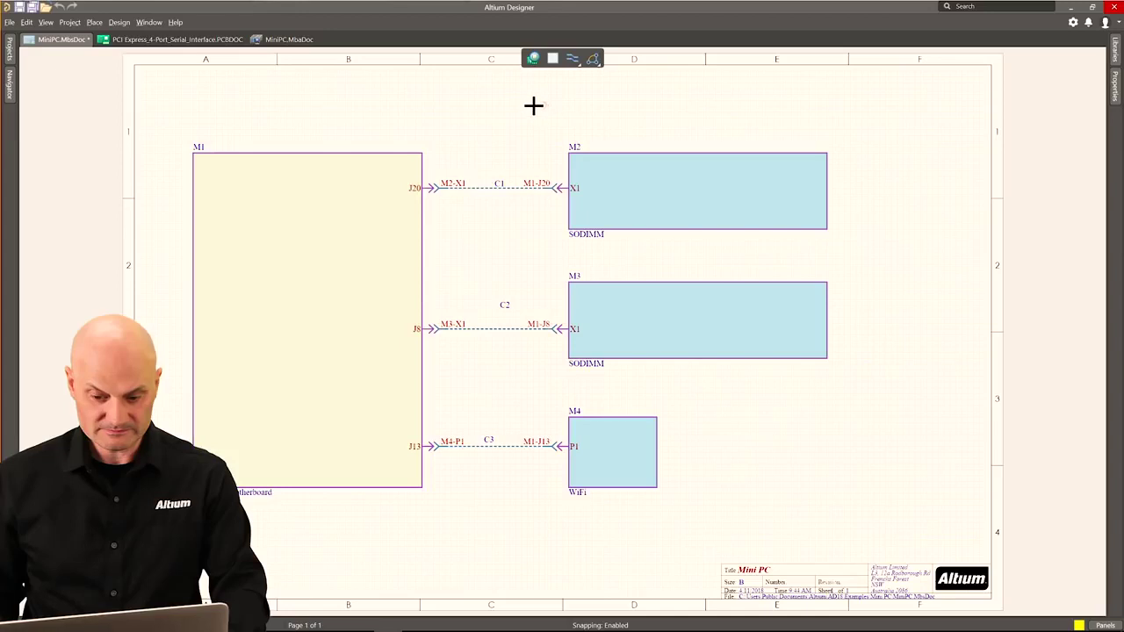
key(Escape)
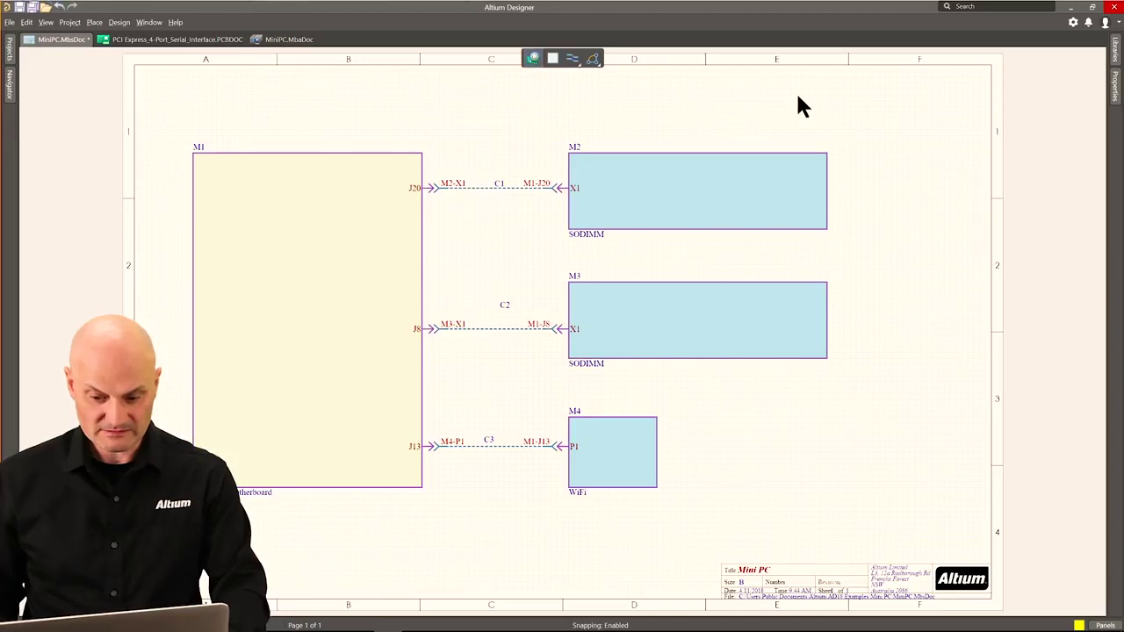
click(193, 529)
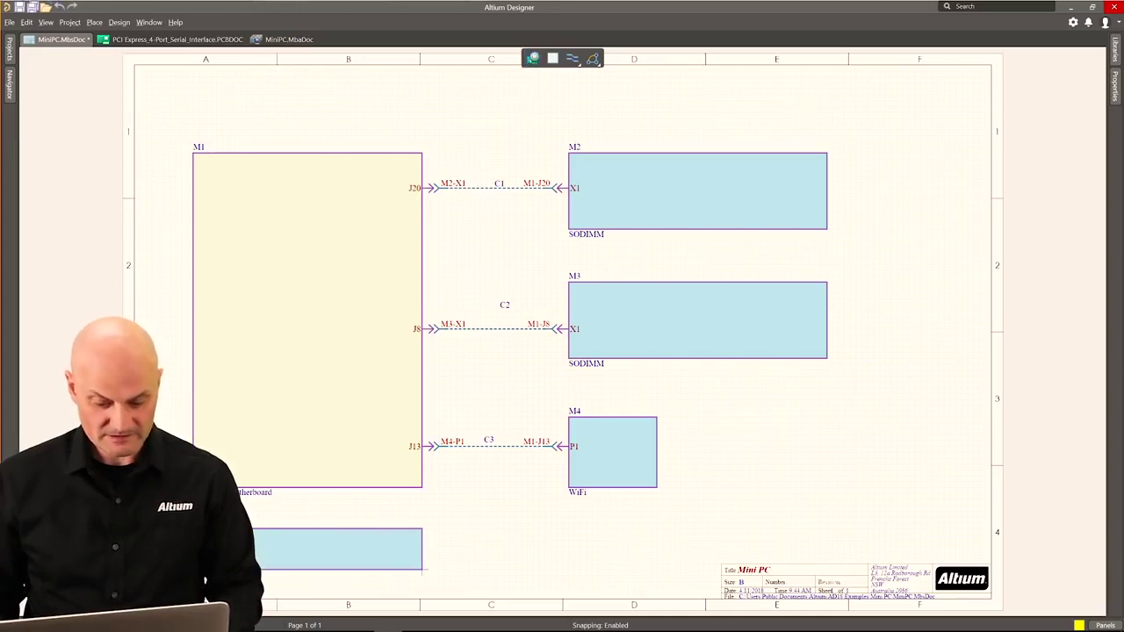
click(420, 568)
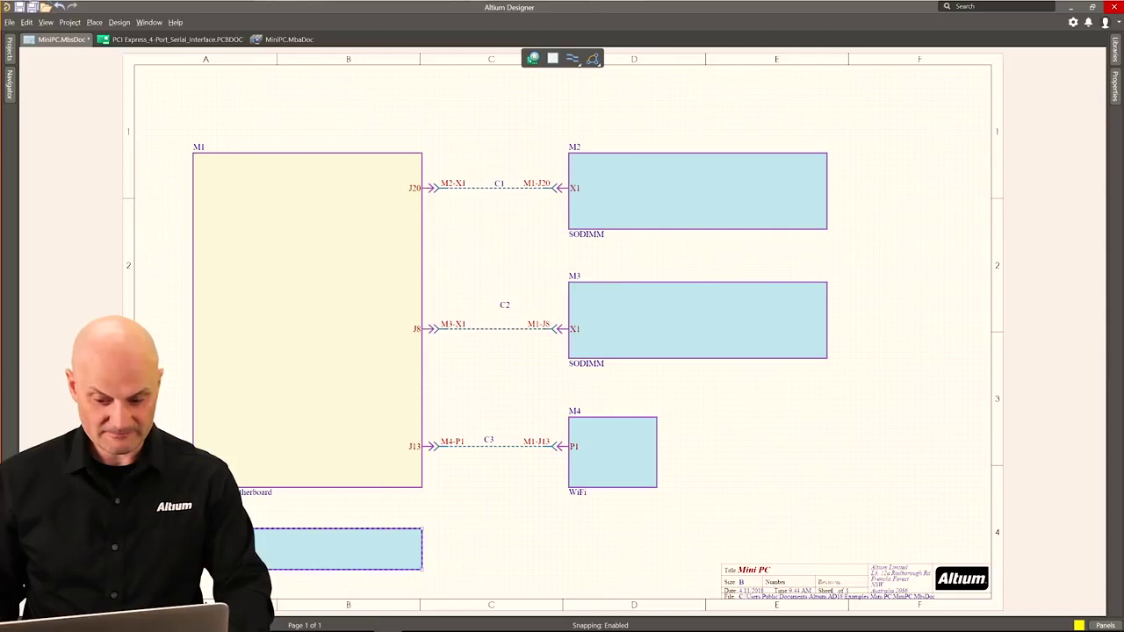
Set the new module's designator to M5 and its local source to PCB_PCIe_4-Port_Serial_Interface.PrjPCB.
double_click(372, 556)
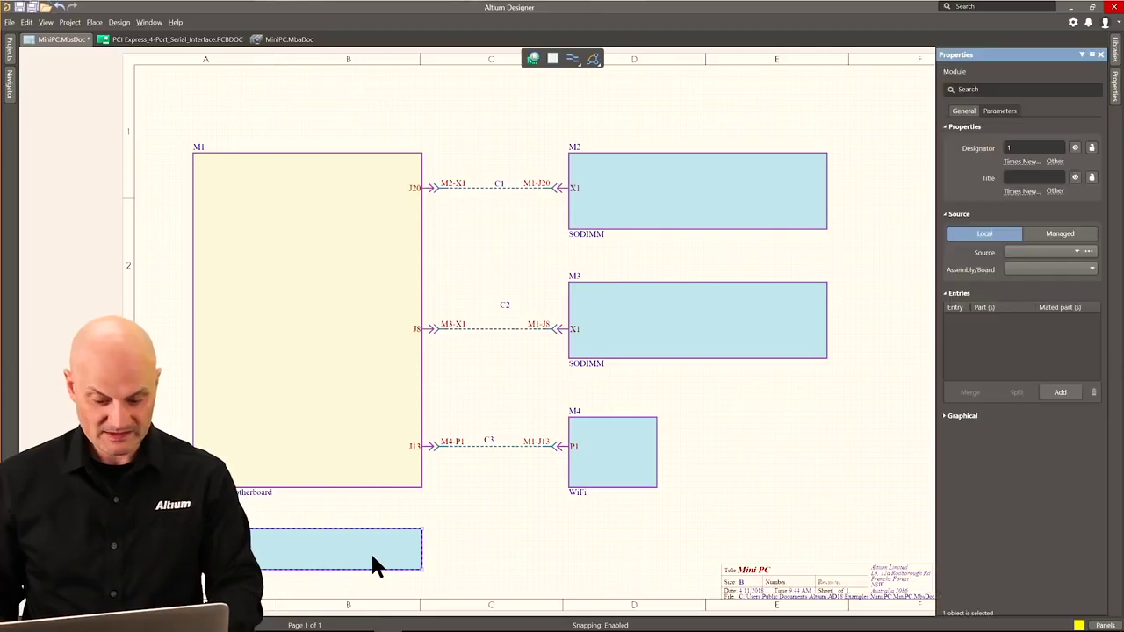
click(1036, 147)
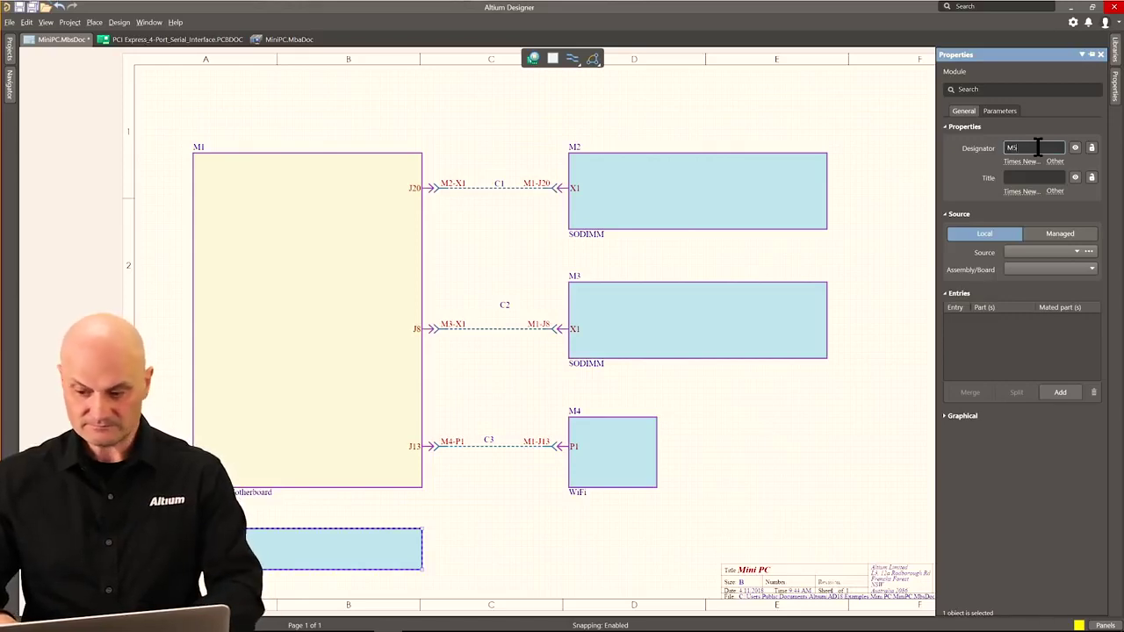
click(1089, 252)
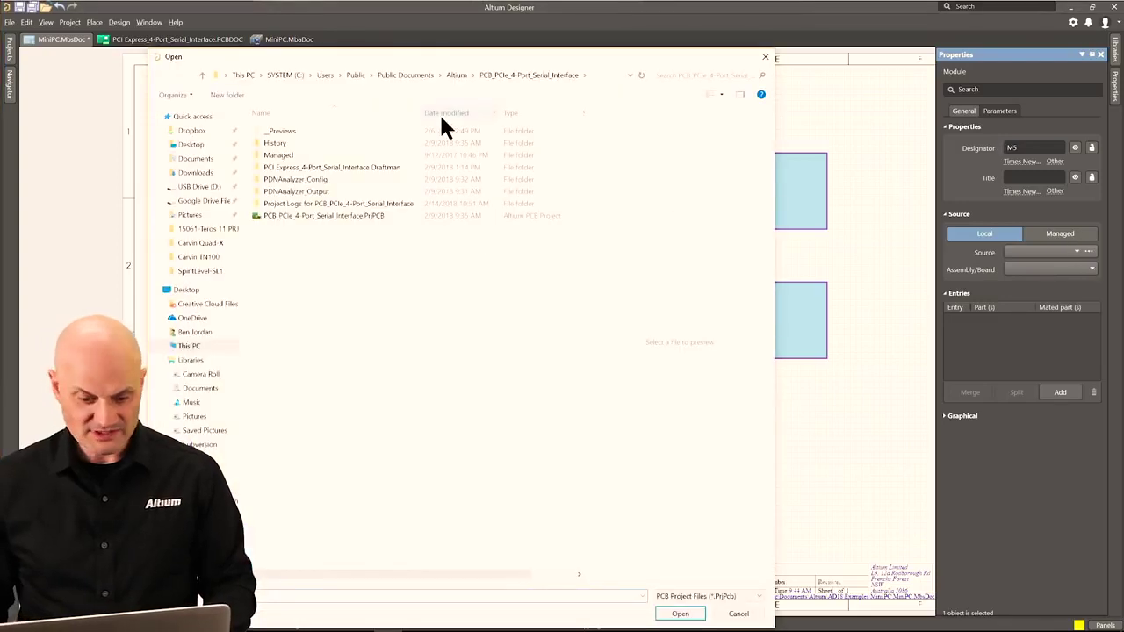
click(340, 216)
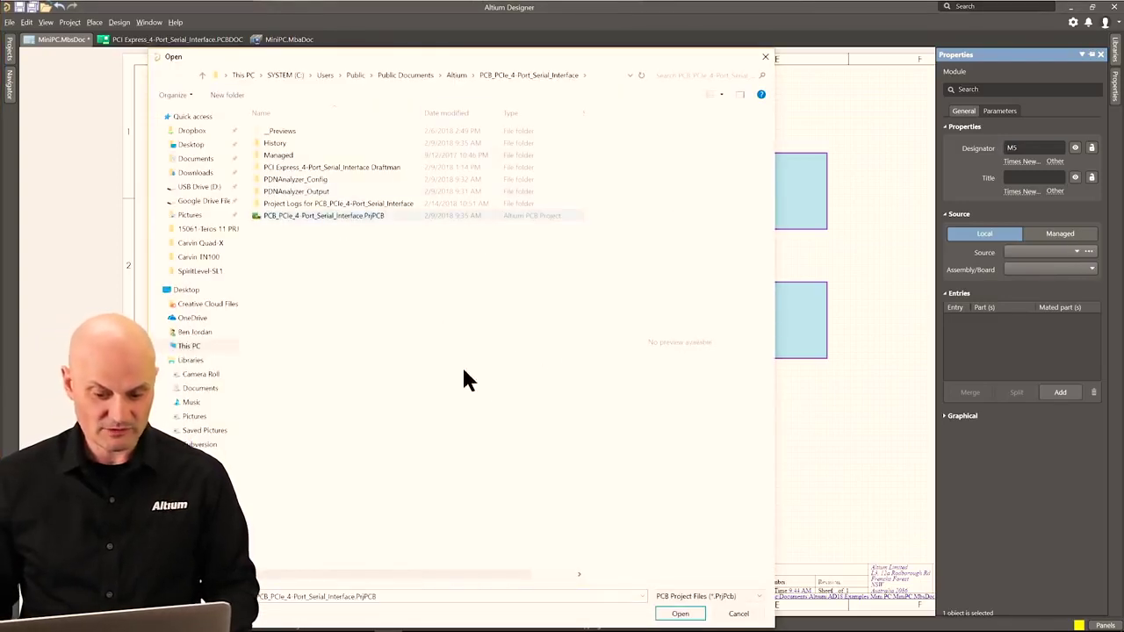
click(681, 613)
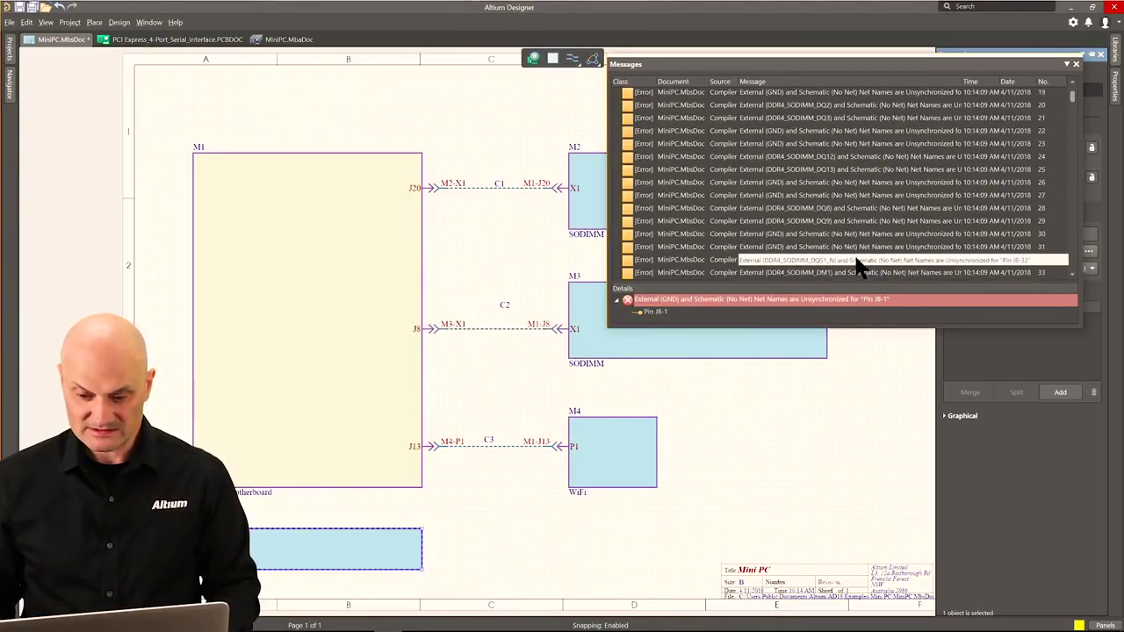
click(1075, 65)
Choose PCI Express_4-Port_Serial_Interface.PCBDOC as module M5's assembly board.
click(1056, 269)
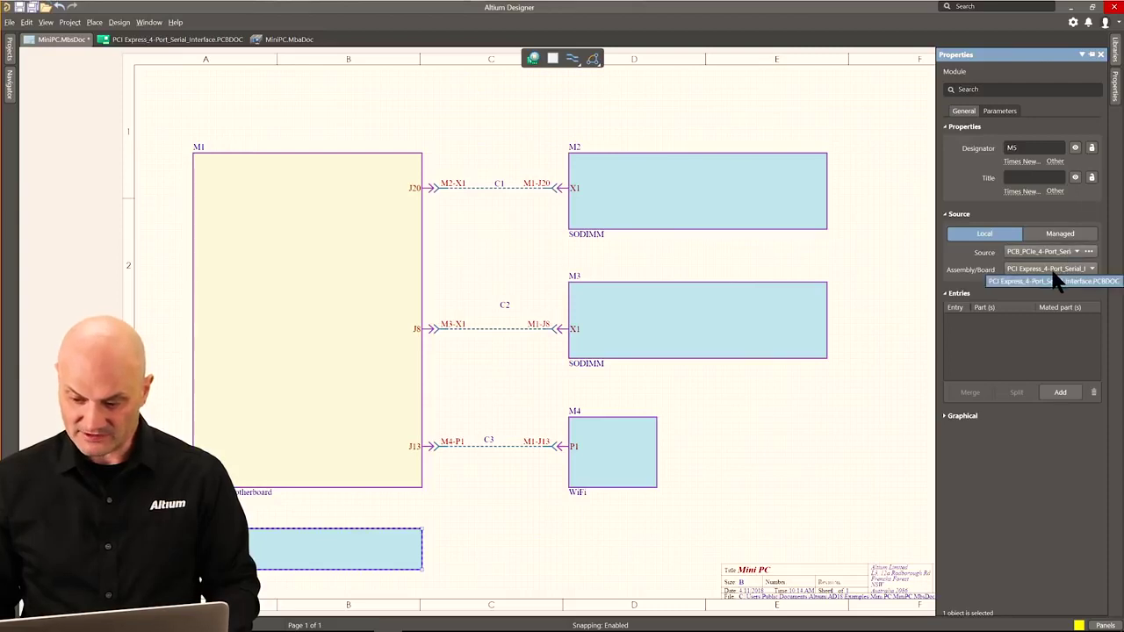
click(1053, 281)
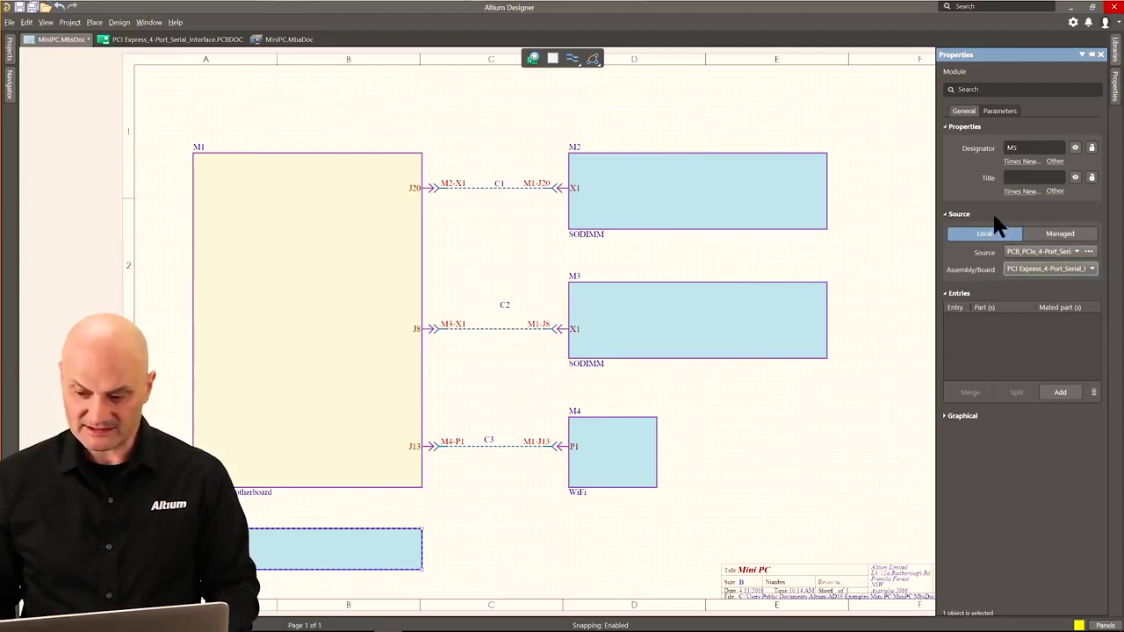
key(Escape)
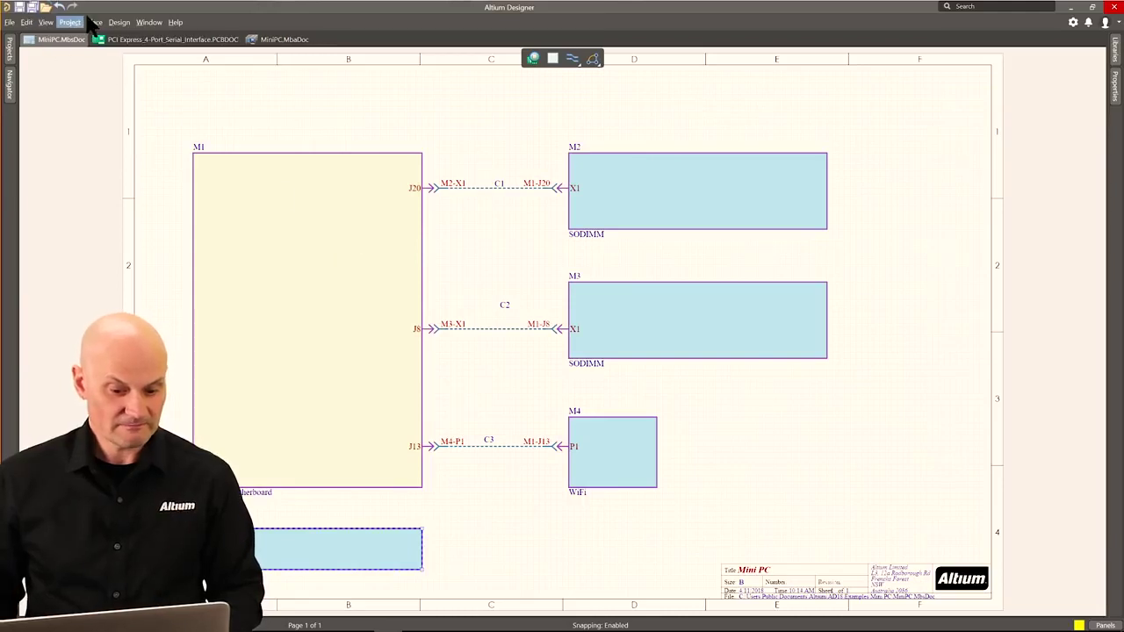
Update the MiniPC.MbaDoc assembly by executing the change order that adds module M5.
click(120, 23)
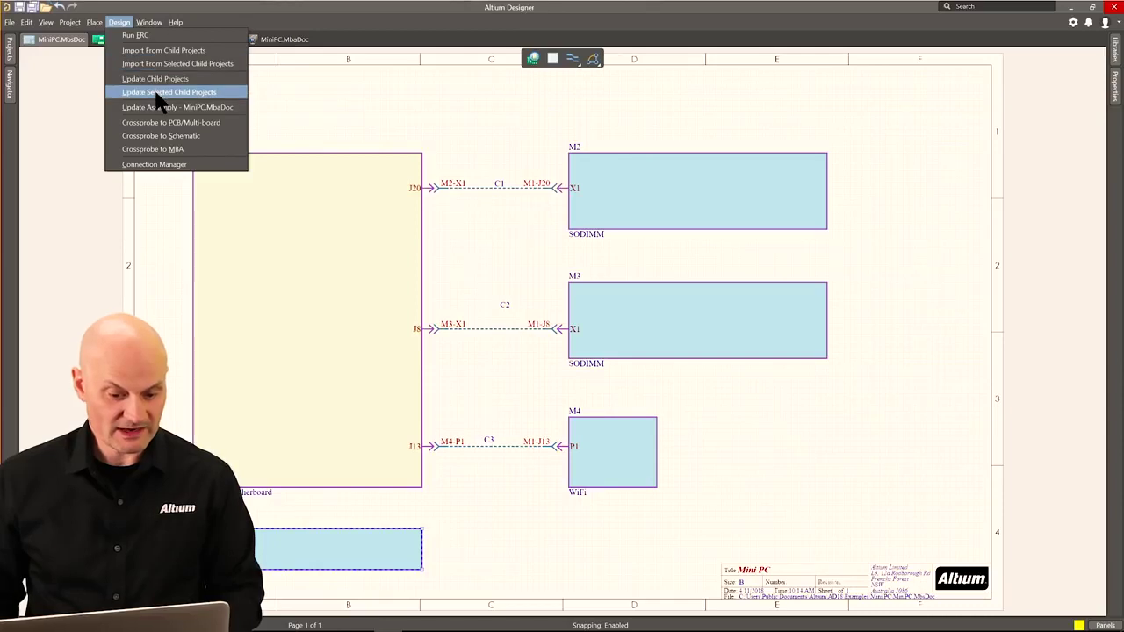
click(166, 108)
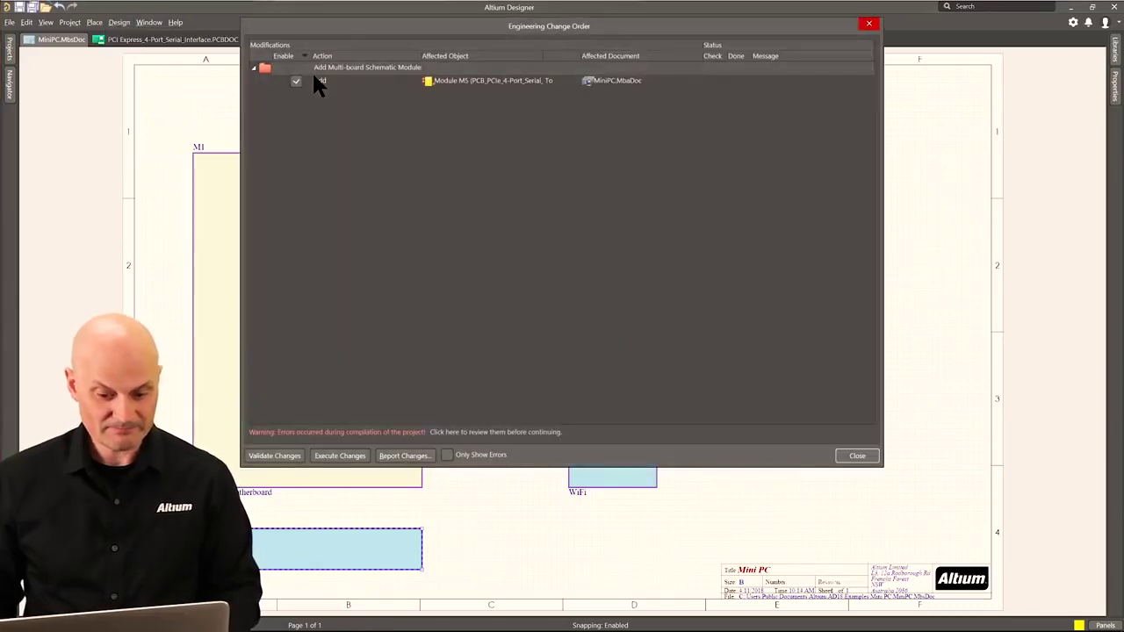
click(342, 455)
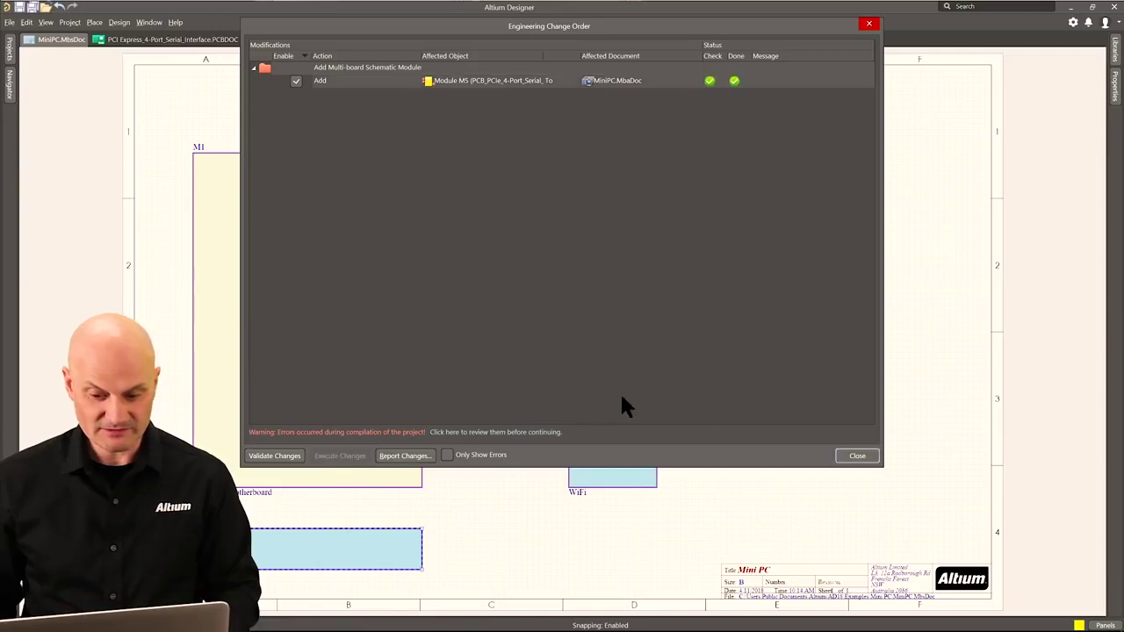
click(842, 456)
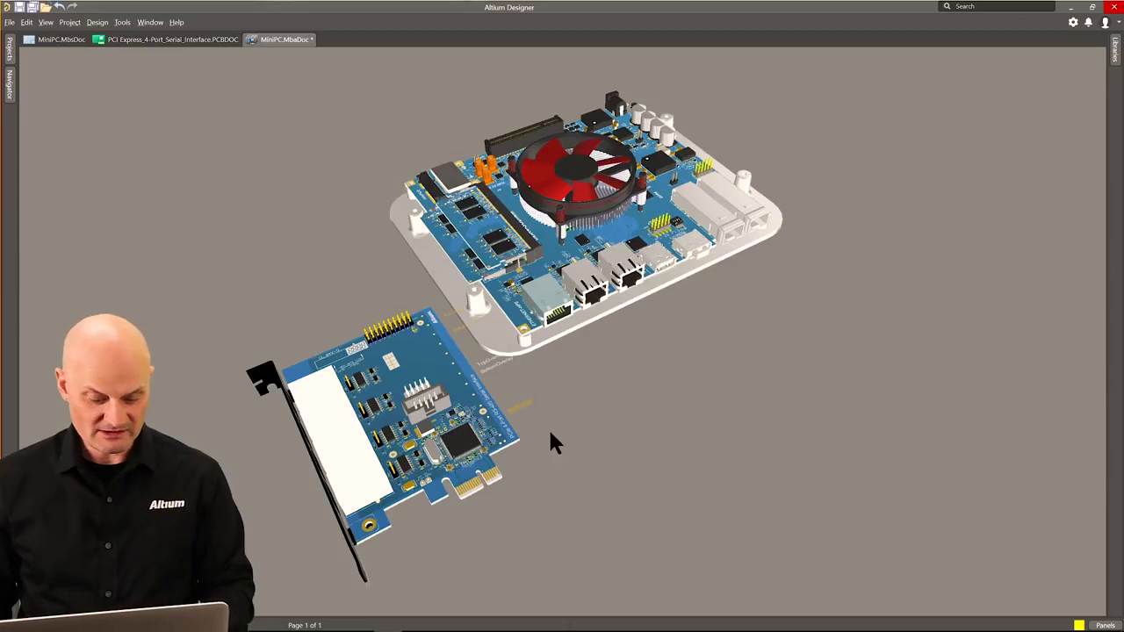
Examine the added PCIe serial card and its placement relative to the Mini PC motherboard.
ctrl+scroll(497, 389, up, 6)
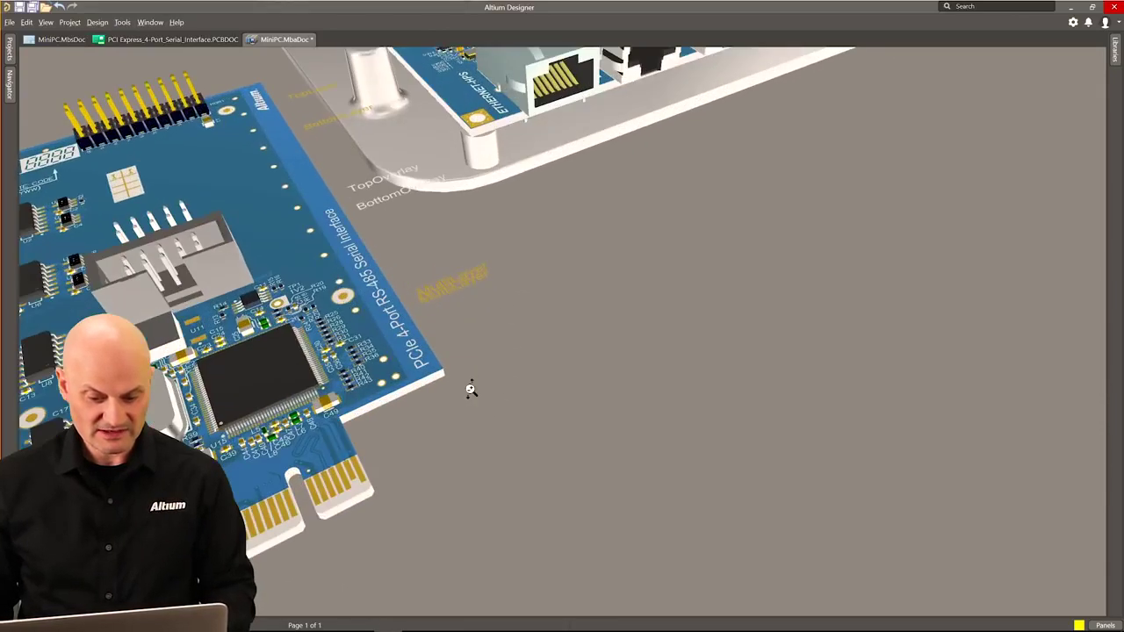
middle_drag(471, 389, 418, 286)
shift+right_drag(418, 287, 443, 321)
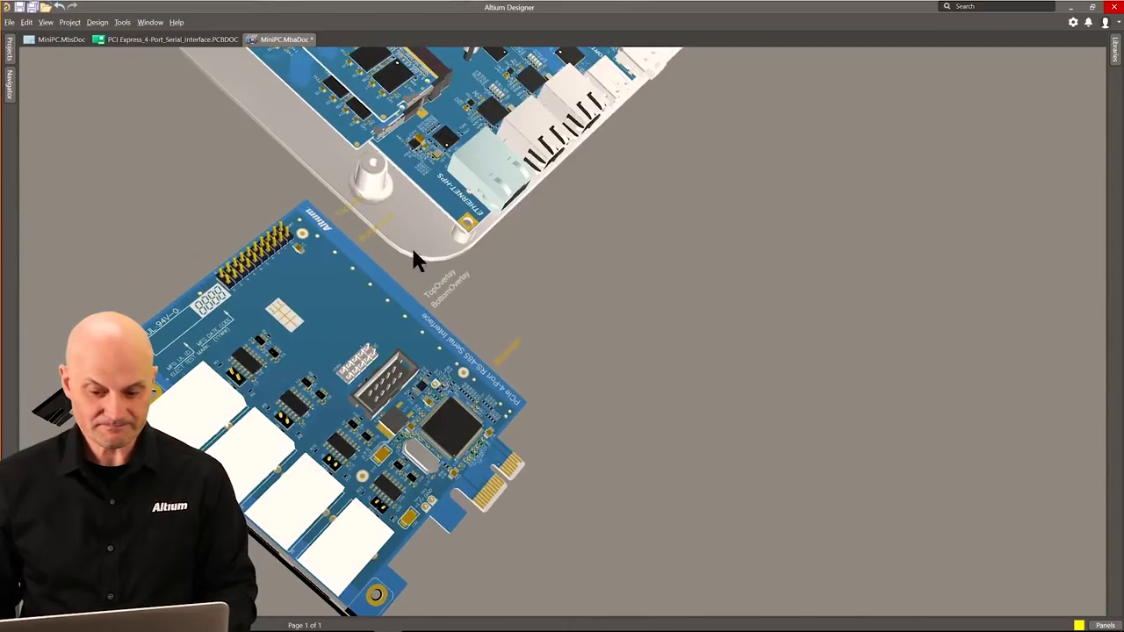
right_drag(411, 245, 387, 371)
ctrl+scroll(480, 278, down, 2)
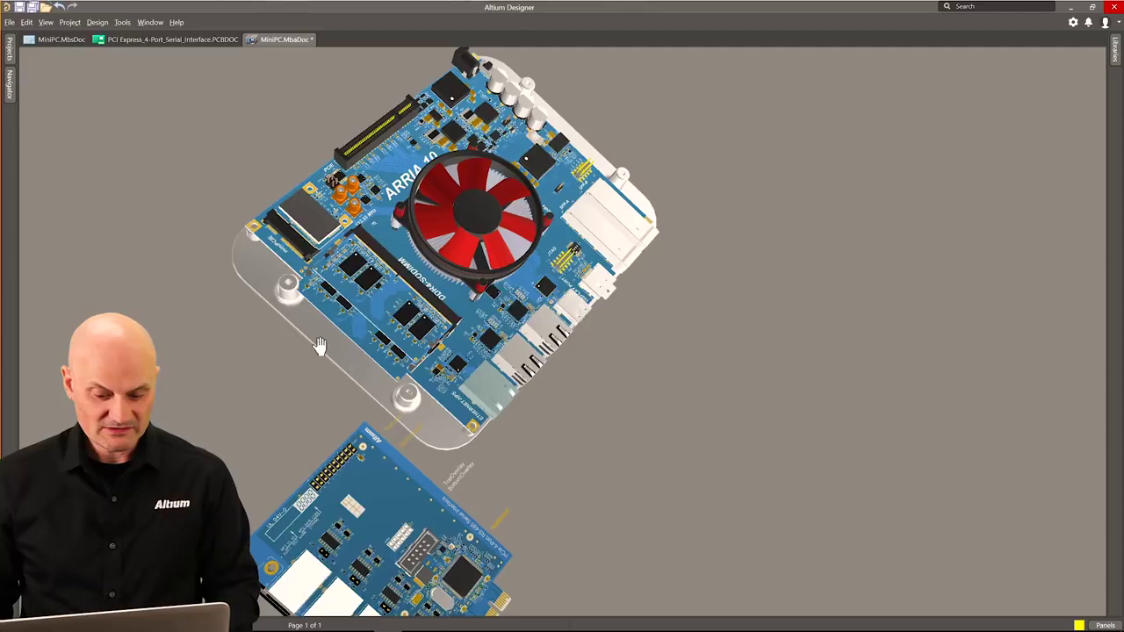
right_drag(321, 346, 288, 315)
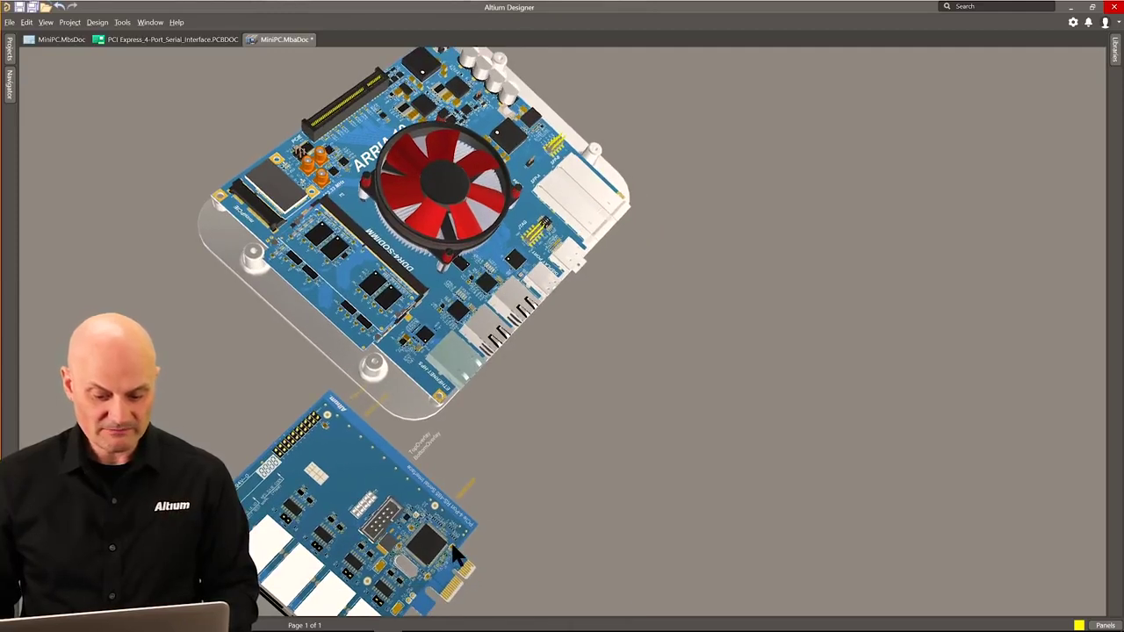
Align the serial card's edge-connector end face plane-to-plane with the motherboard's PCIe slot face.
click(122, 22)
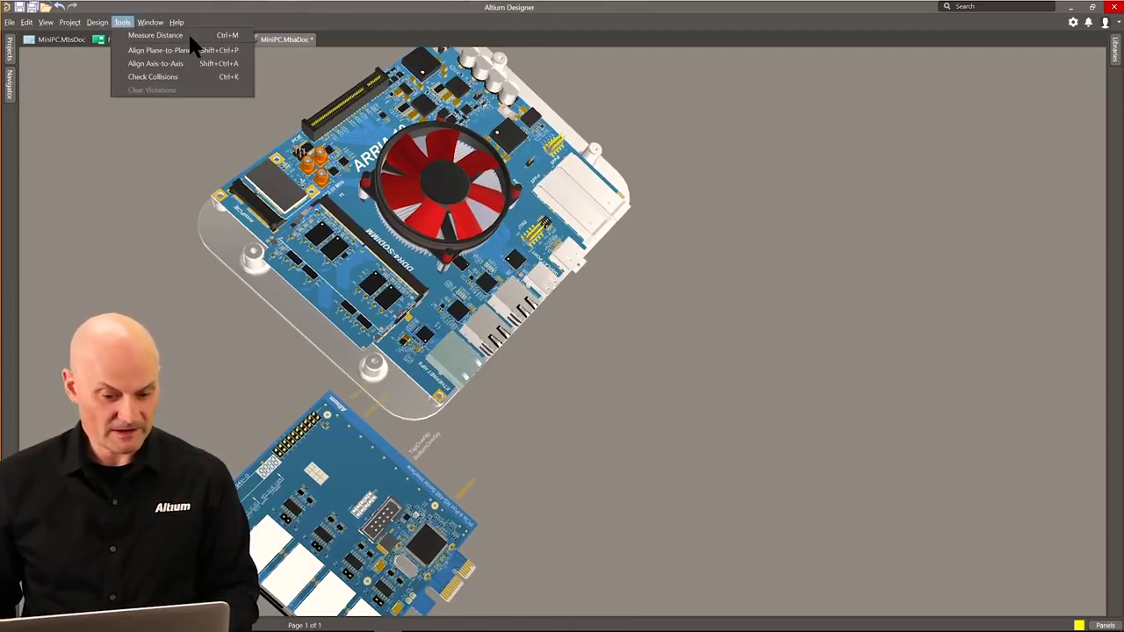
click(136, 50)
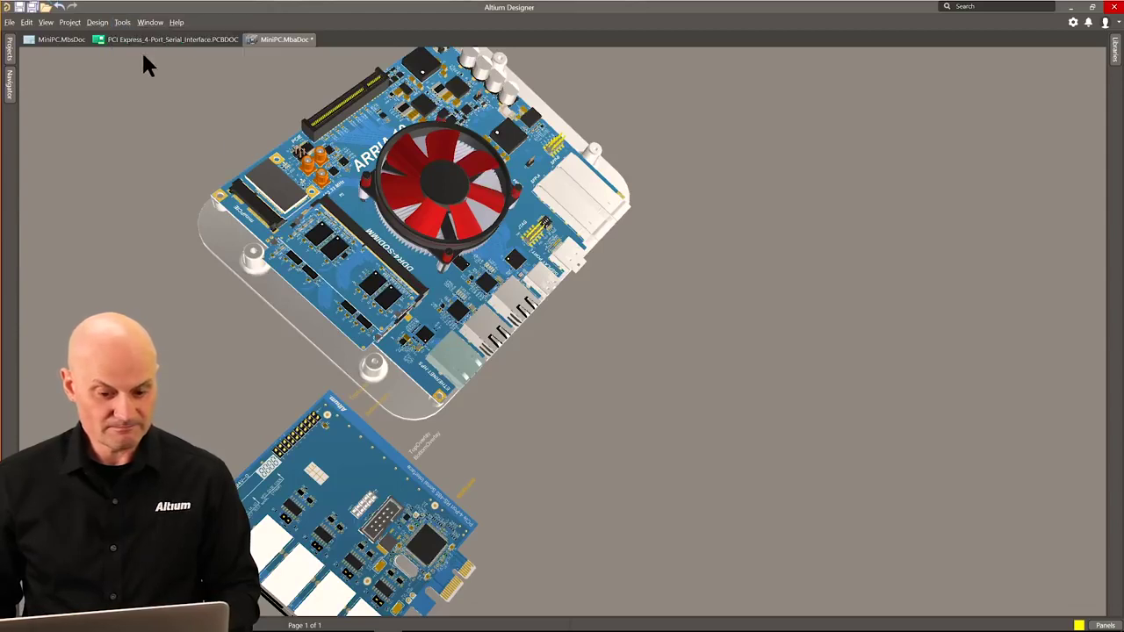
shift+right_drag(493, 481, 413, 386)
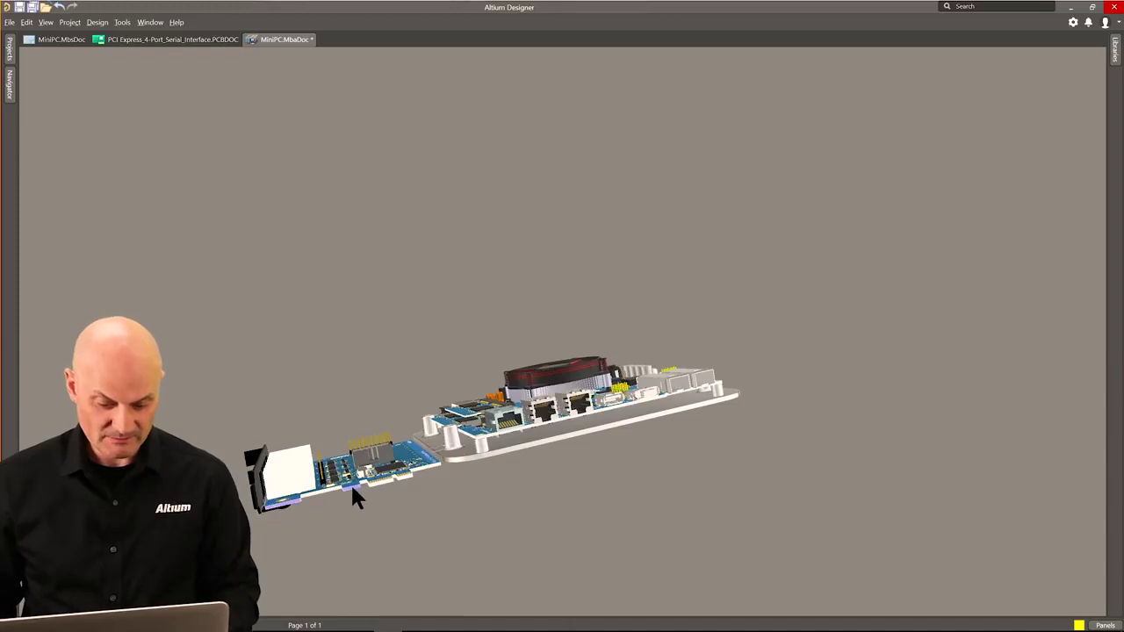
shift+right_drag(444, 408, 535, 379)
ctrl+scroll(549, 372, up, 5)
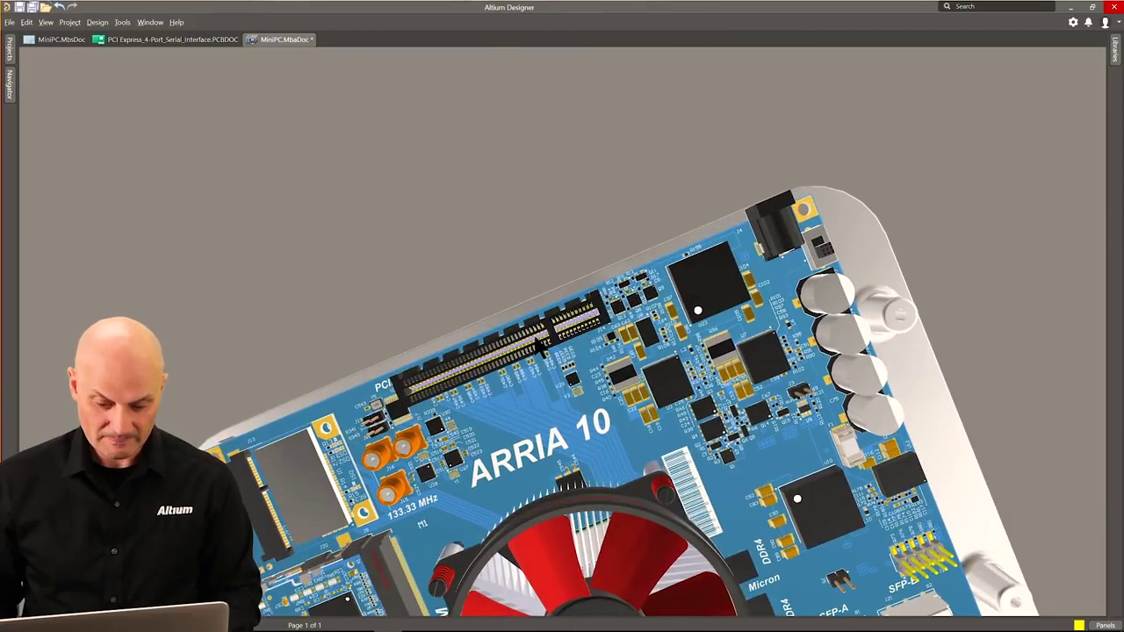
shift+right_drag(540, 347, 520, 386)
ctrl+scroll(517, 377, down, 8)
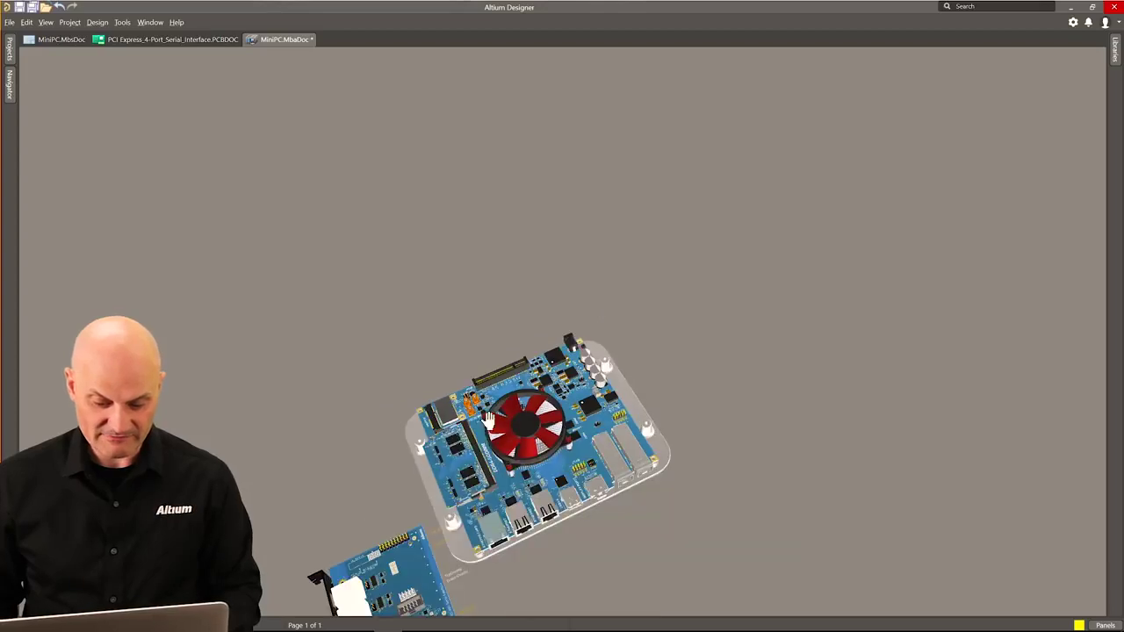
shift+right_drag(522, 407, 491, 533)
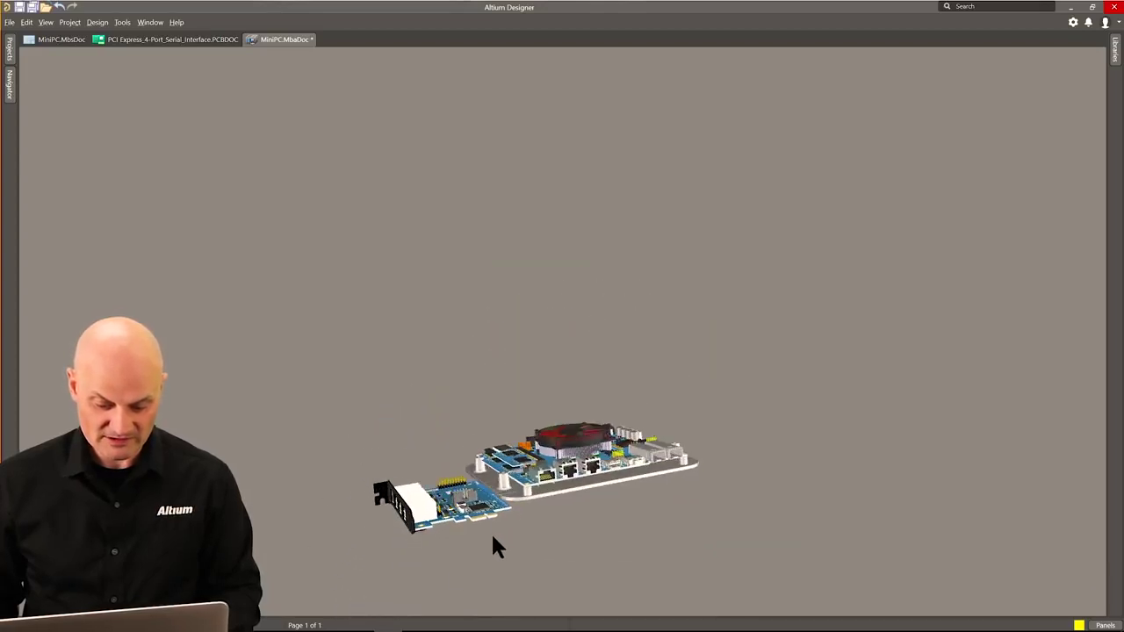
ctrl+scroll(489, 530, up, 5)
ctrl+scroll(484, 524, up, 1)
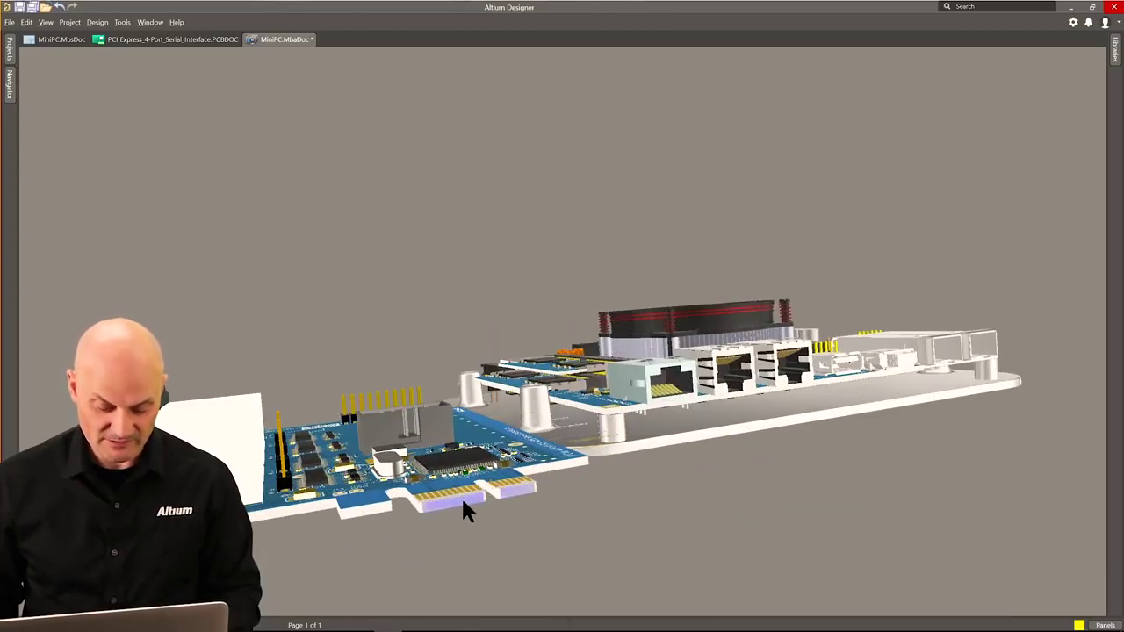
key(space)
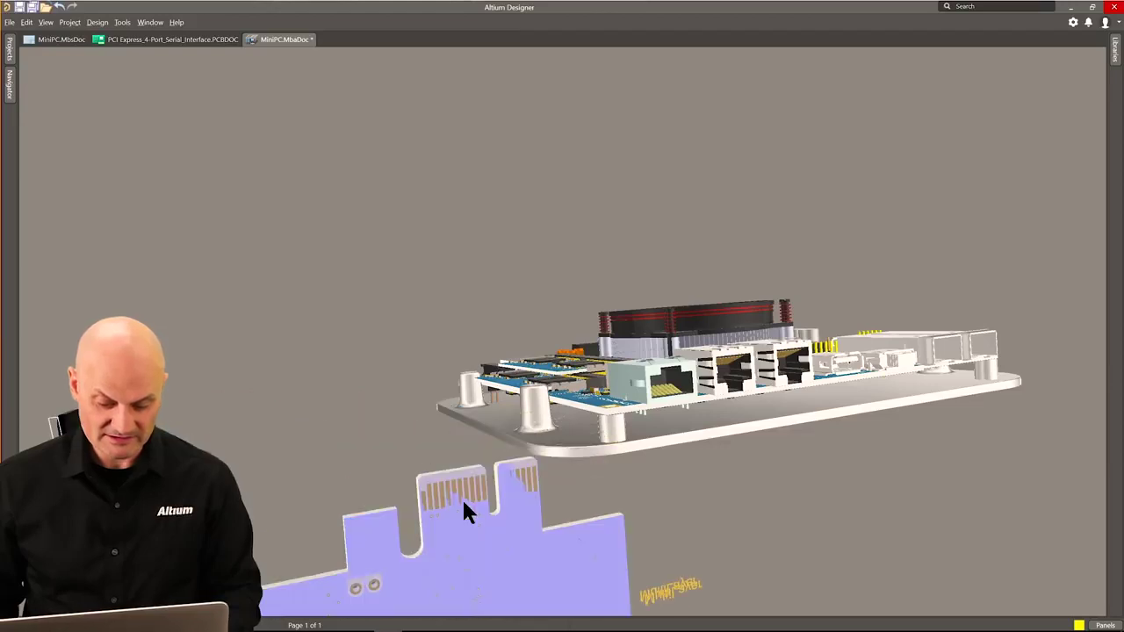
Rotate the serial card about its bracket so it stands upright with the edge connector facing down toward the motherboard.
mouse_move(441, 466)
shift+right_down()
mouse_move(439, 512)
mouse_move(442, 436)
mouse_move(458, 463)
shift+right_up()
ctrl+scroll(442, 434, down, 2)
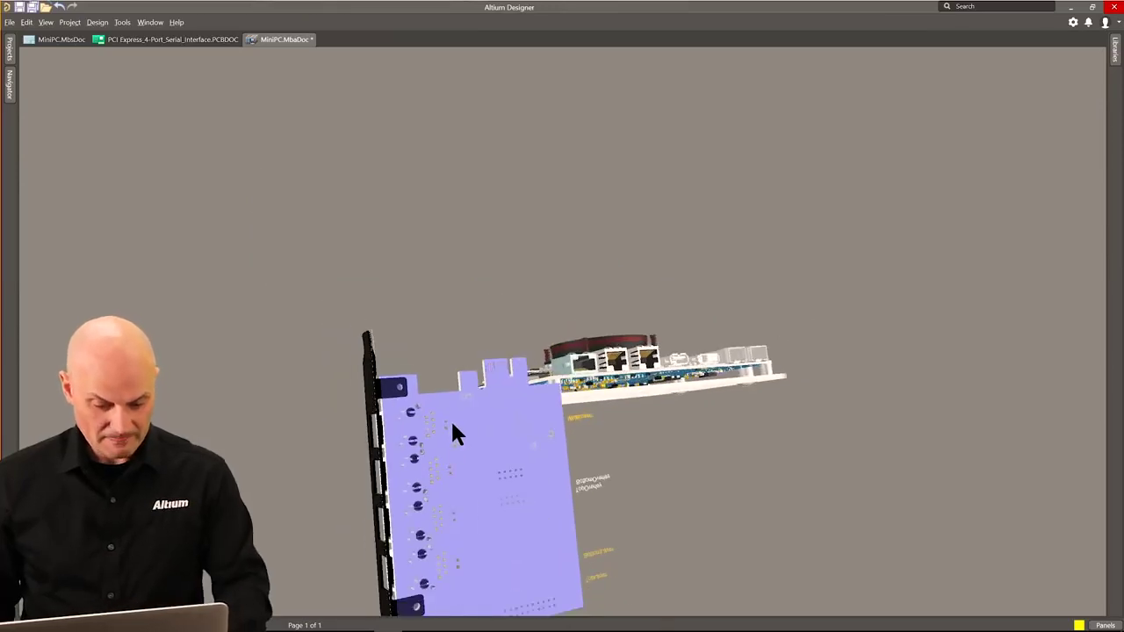
click(455, 429)
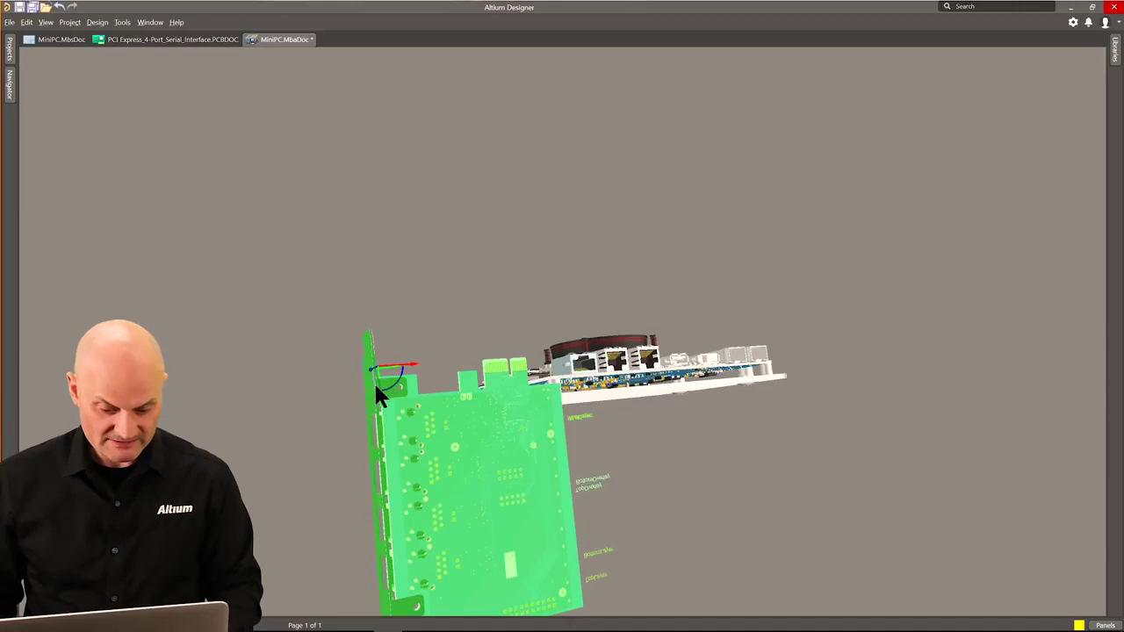
drag(368, 381, 374, 320)
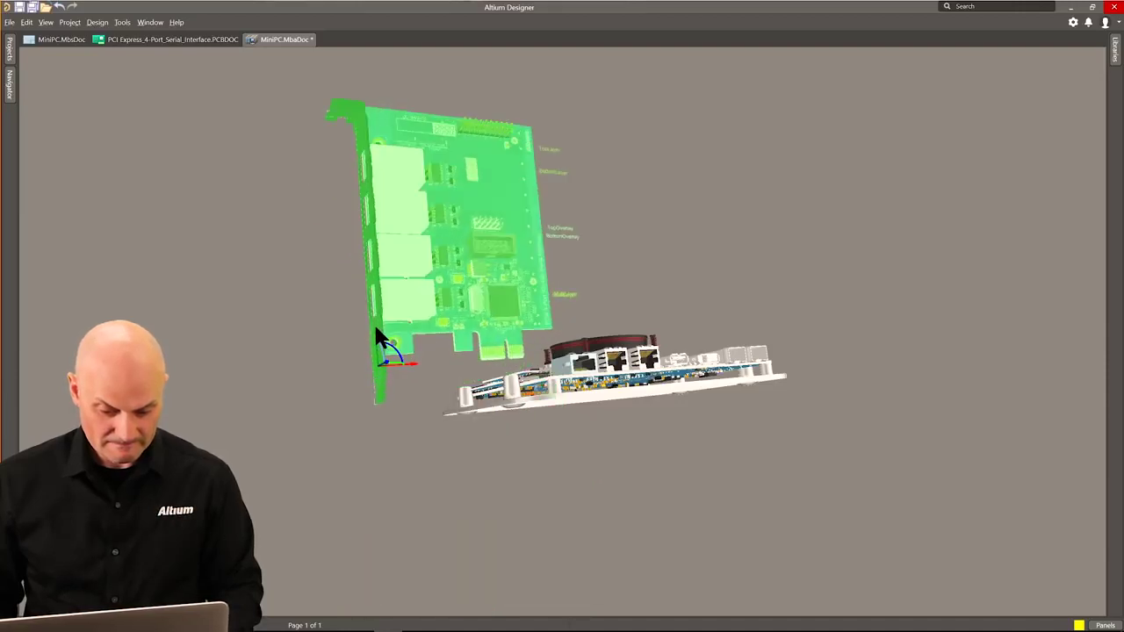
Align the key-notch face of the serial card's edge connector plane-to-plane with the matching key face inside the motherboard's PCIe slot.
shift+right_drag(459, 339, 446, 406)
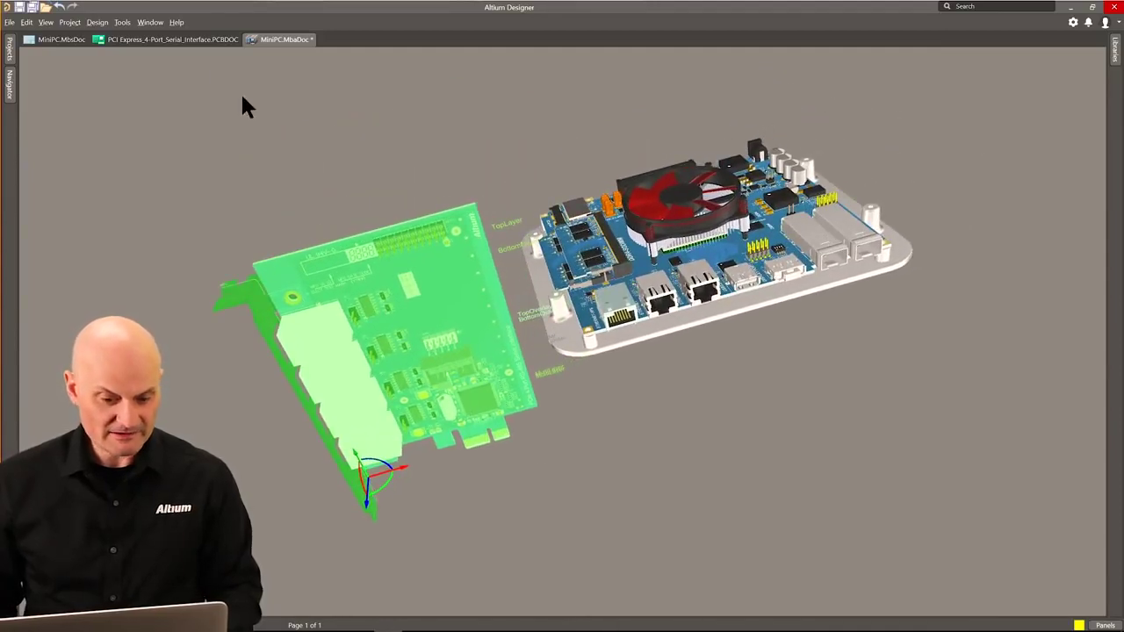
click(122, 22)
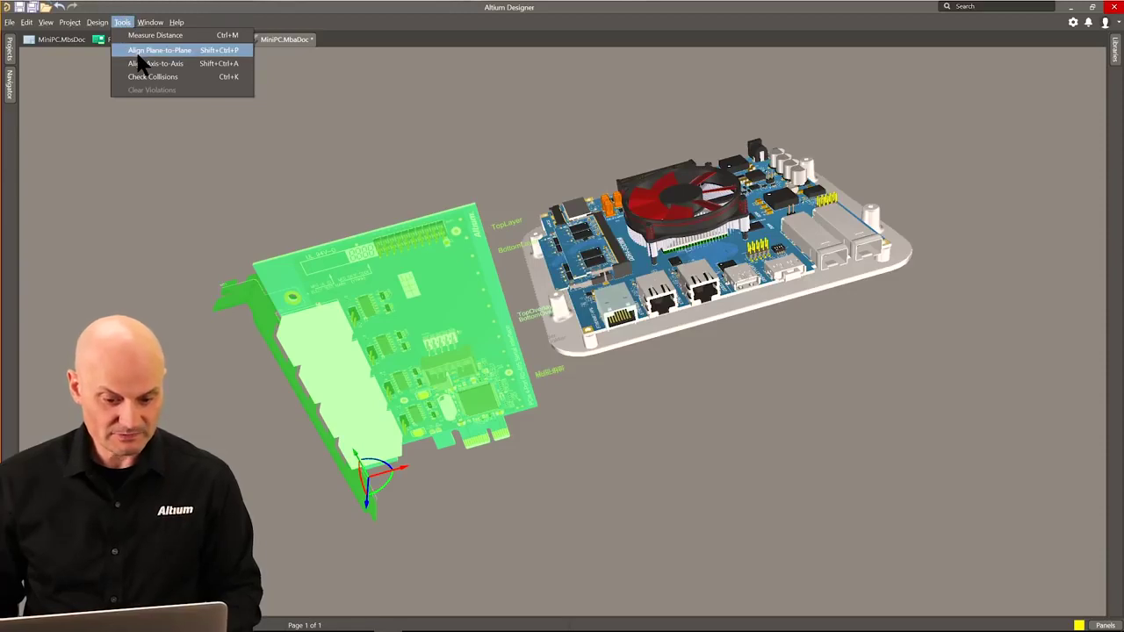
click(137, 51)
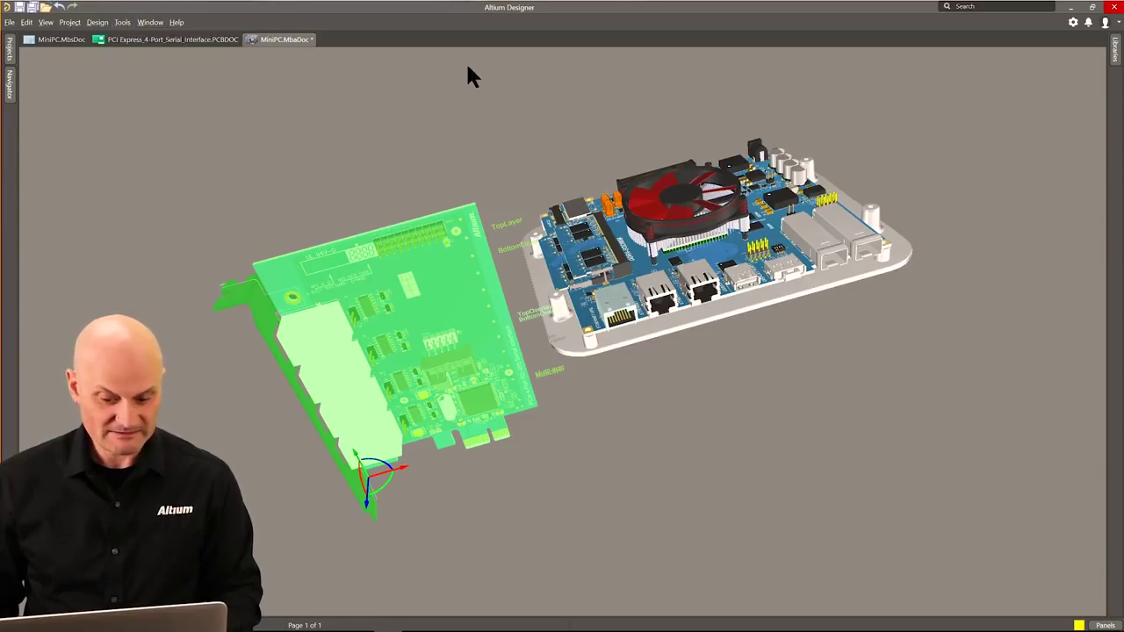
shift+right_drag(651, 180, 667, 166)
ctrl+scroll(674, 188, up, 6)
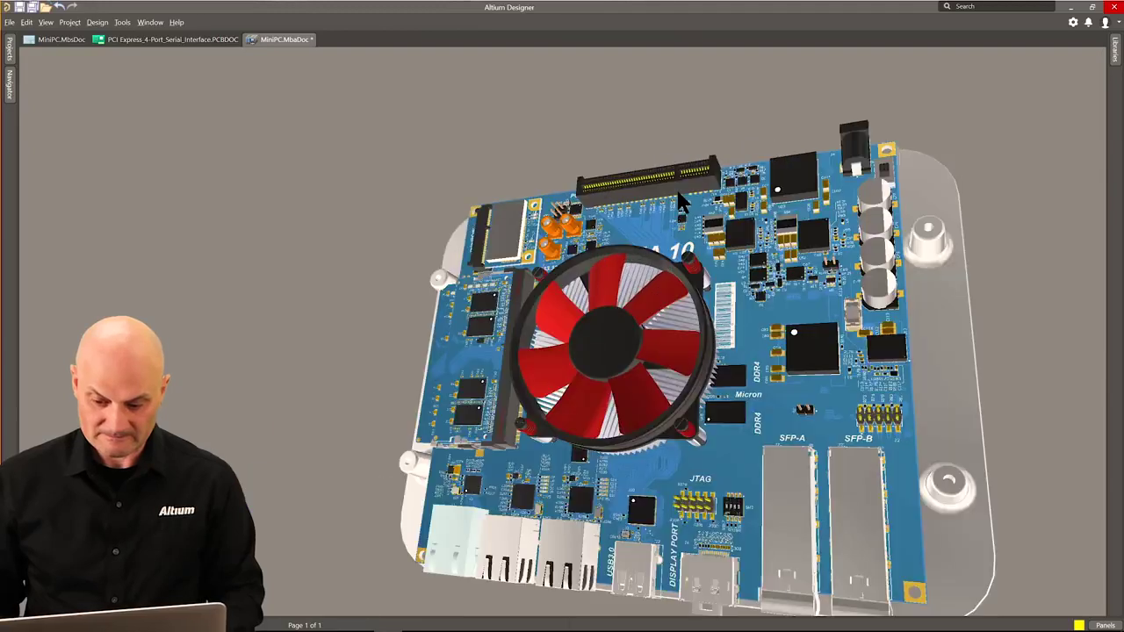
shift+right_drag(685, 153, 672, 176)
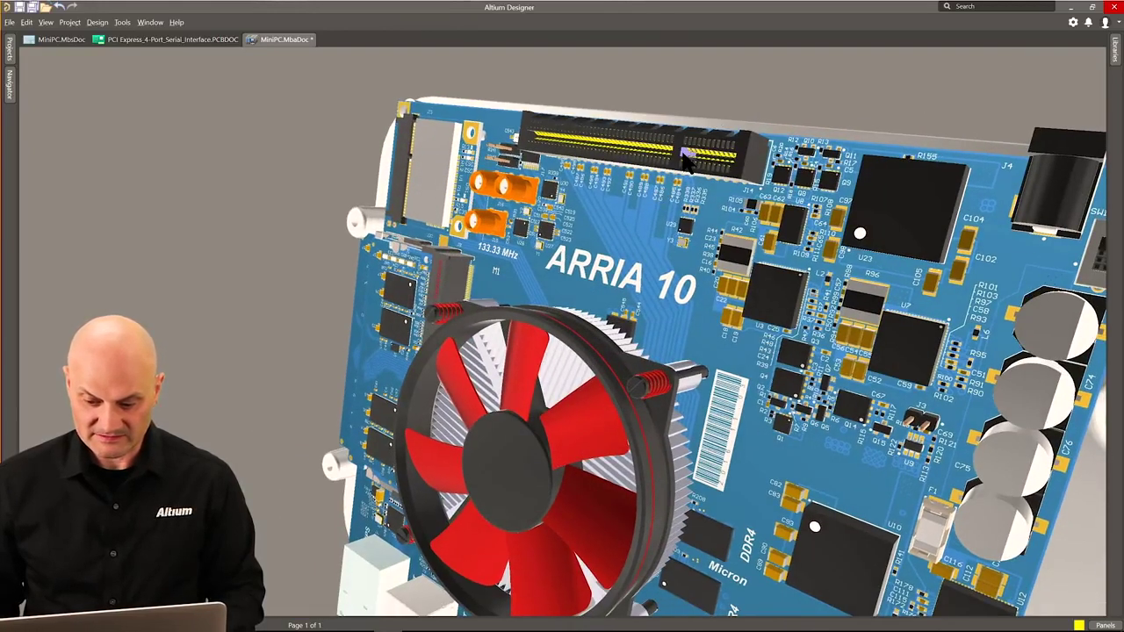
shift+right_drag(509, 281, 542, 255)
ctrl+scroll(540, 253, down, 5)
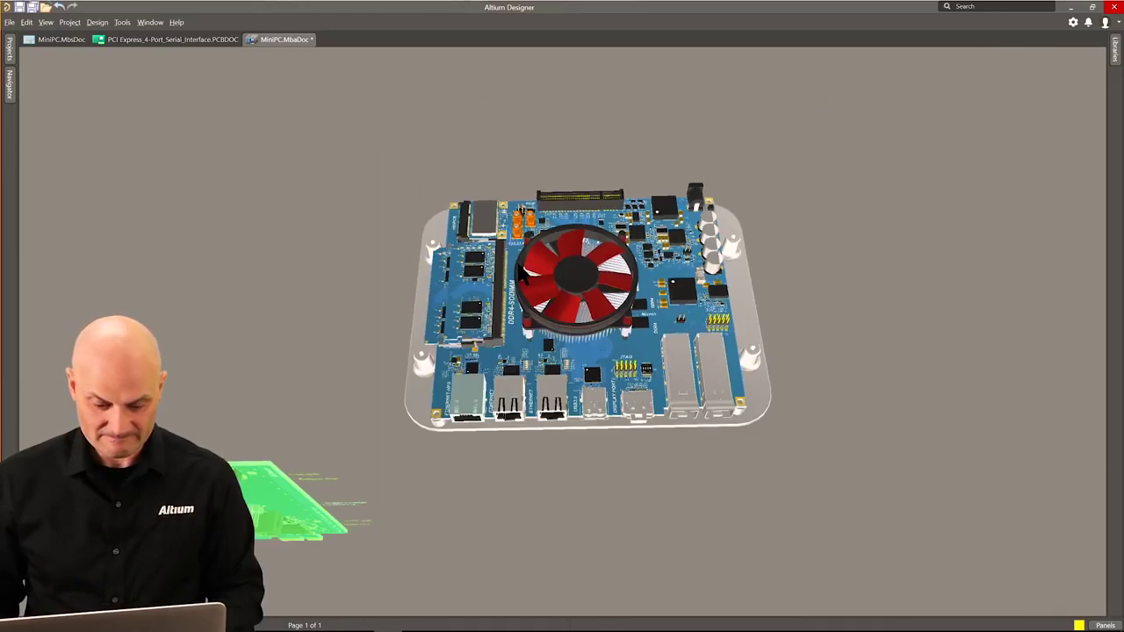
mouse_move(331, 514)
shift+right_down()
mouse_move(366, 452)
mouse_move(402, 426)
mouse_move(333, 517)
shift+right_up()
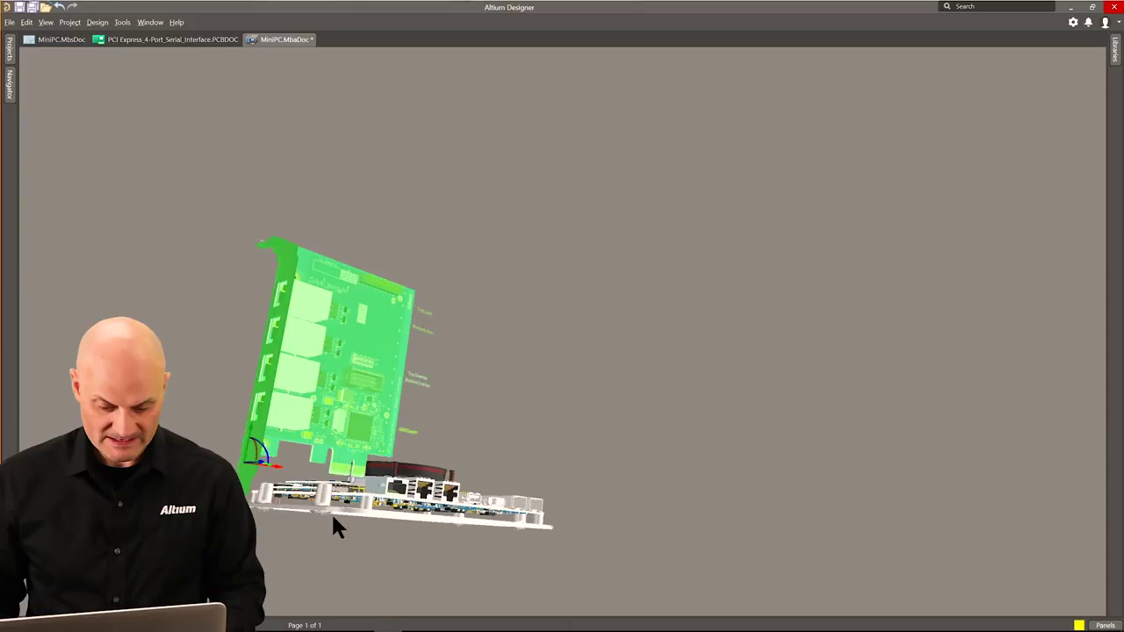
ctrl+scroll(364, 472, up, 4)
shift+right_drag(367, 482, 421, 358)
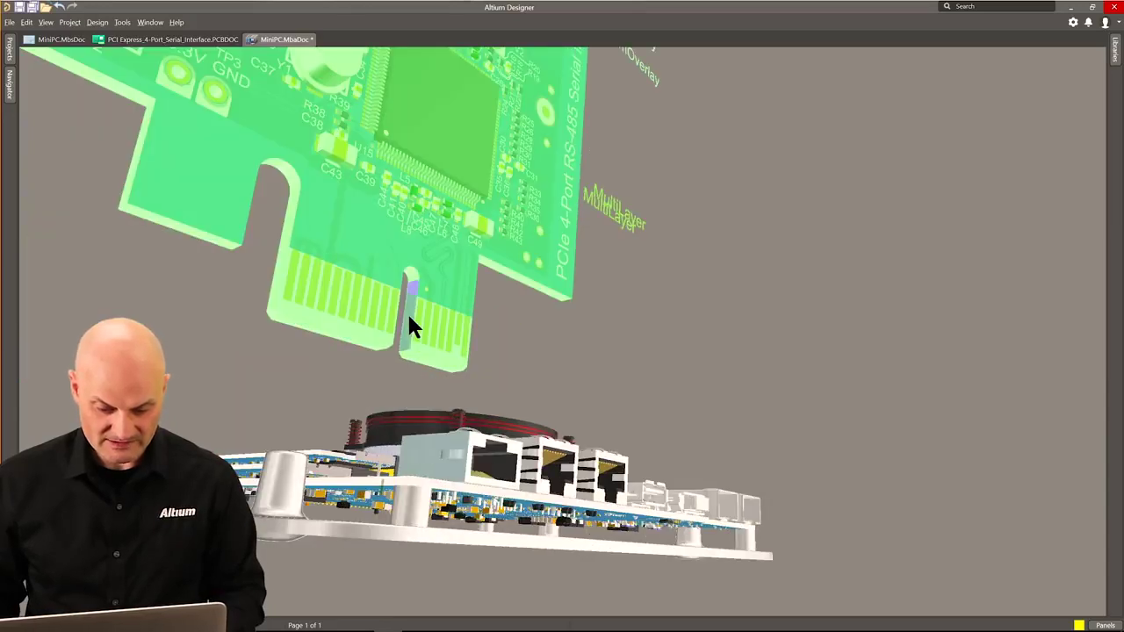
click(407, 312)
click(443, 437)
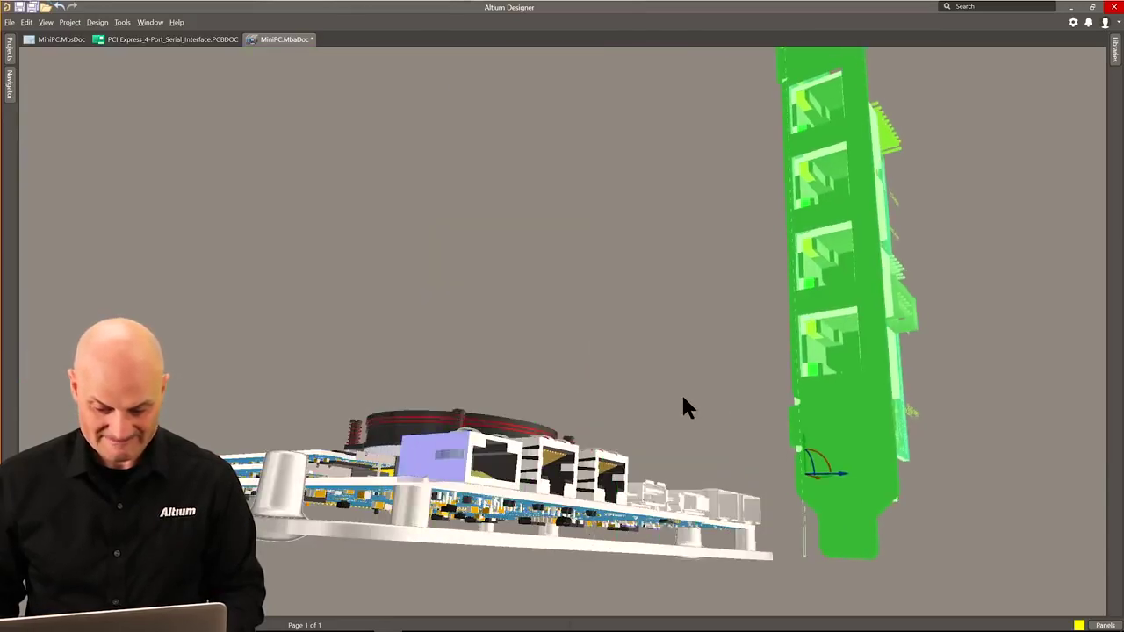
Align the serial card plane-to-plane with the PCIe slot's long inner wall and bring its edge connector into the slot.
shift+right_drag(683, 398, 707, 481)
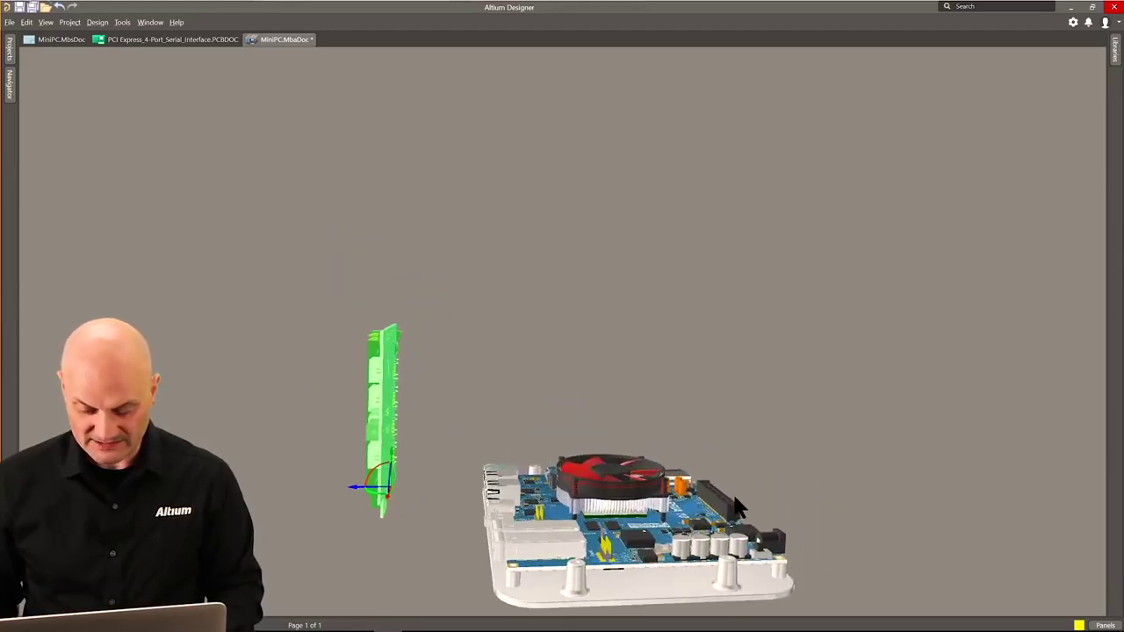
ctrl+scroll(738, 508, up, 5)
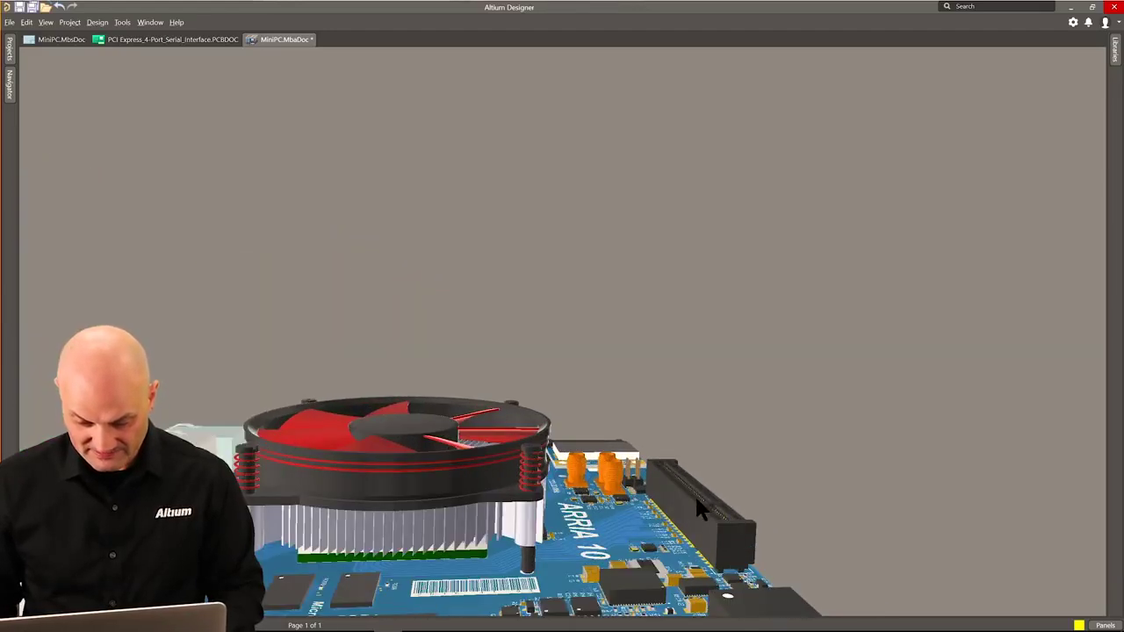
ctrl+scroll(696, 500, up, 5)
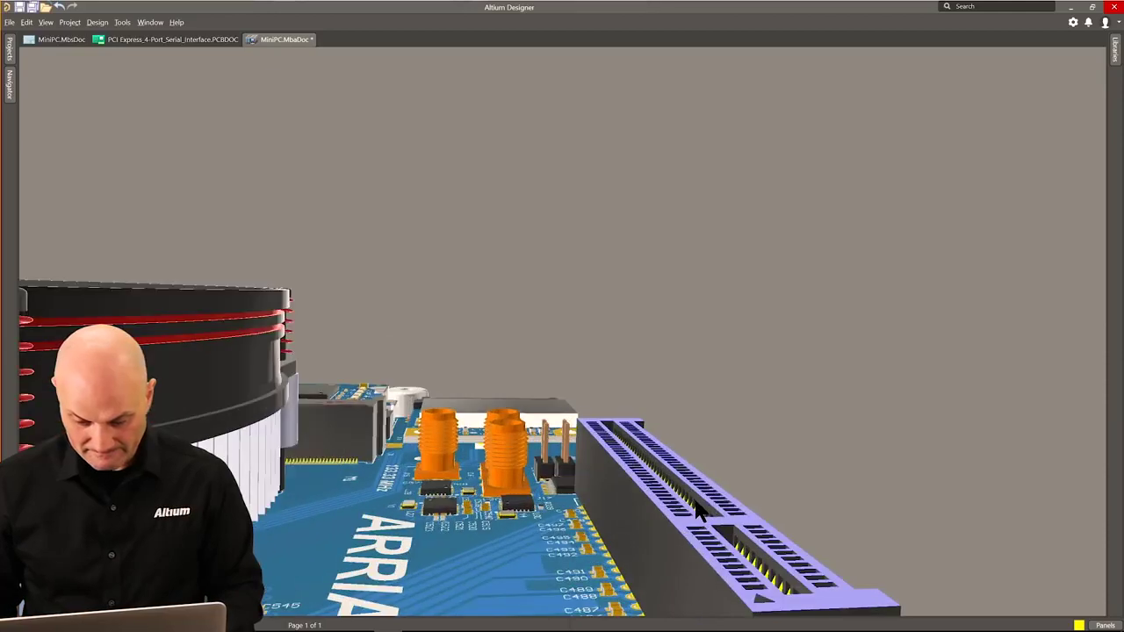
mouse_move(694, 502)
shift+right_down()
mouse_move(676, 530)
mouse_move(690, 514)
shift+right_up()
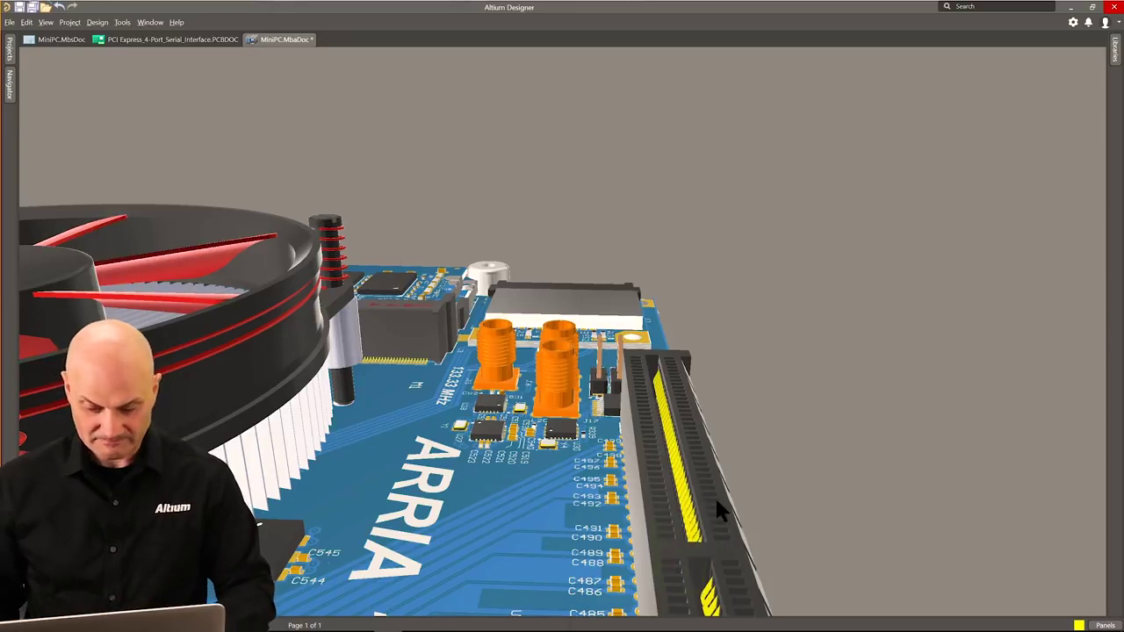
click(122, 22)
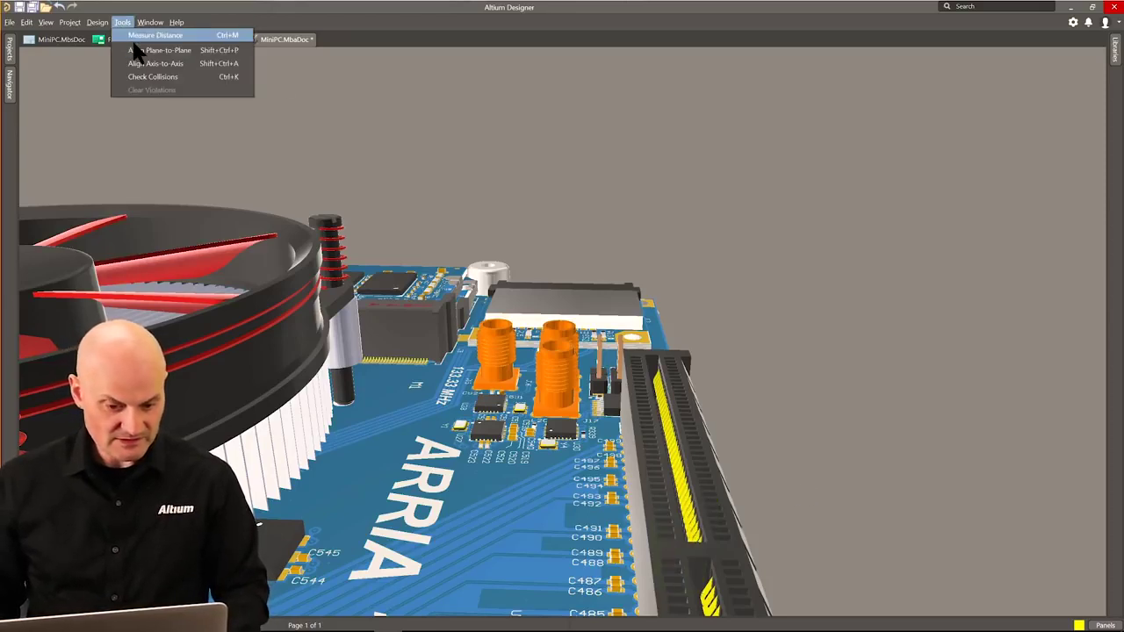
click(136, 50)
shift+right_drag(774, 465, 802, 459)
ctrl+scroll(803, 459, up, 1)
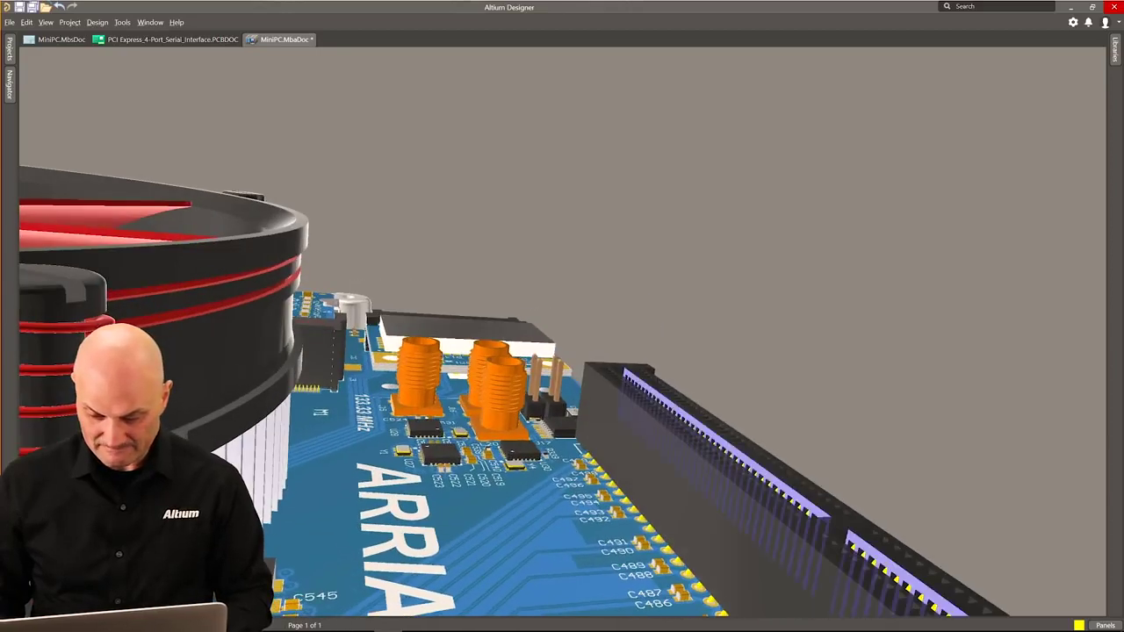
ctrl+scroll(677, 472, down, 2)
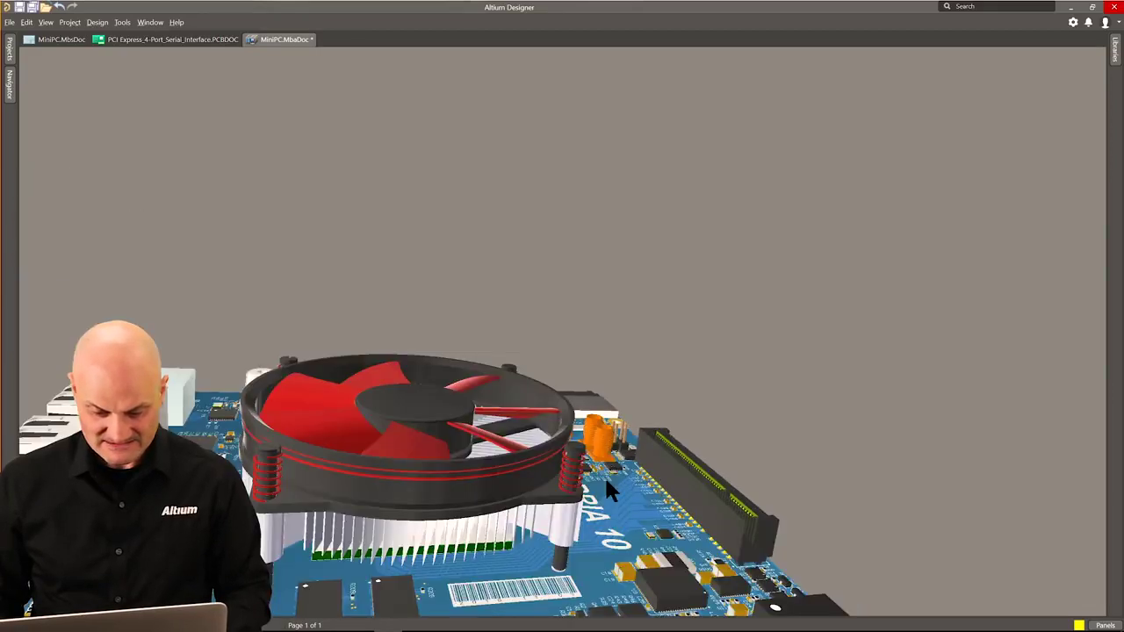
ctrl+scroll(604, 475, down, 2)
right_drag(342, 553, 520, 455)
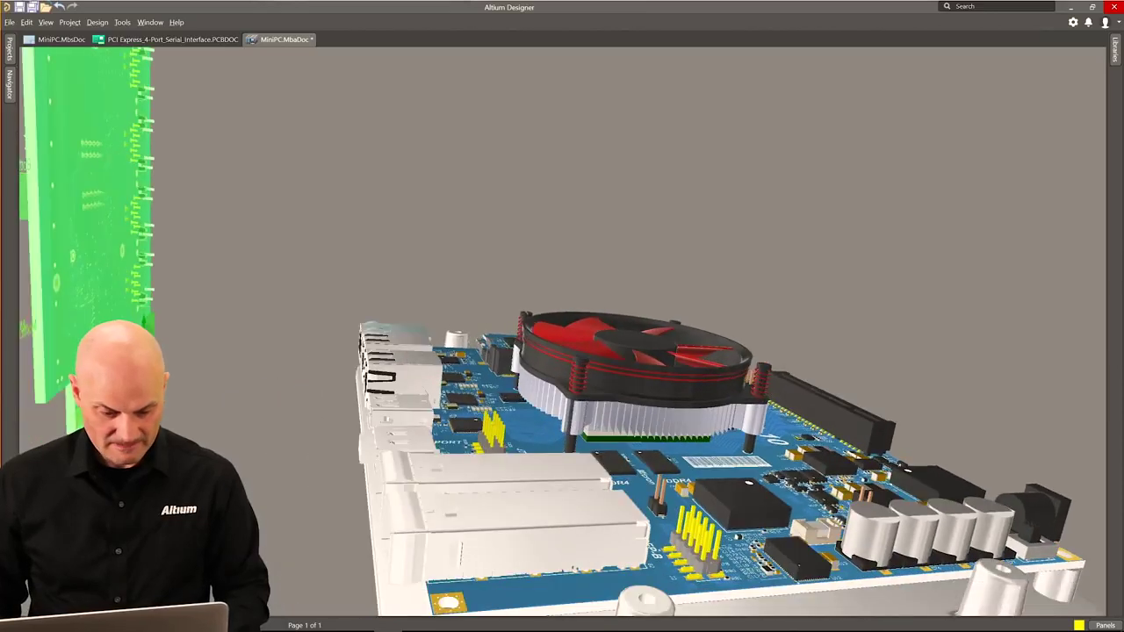
drag(149, 407, 751, 379)
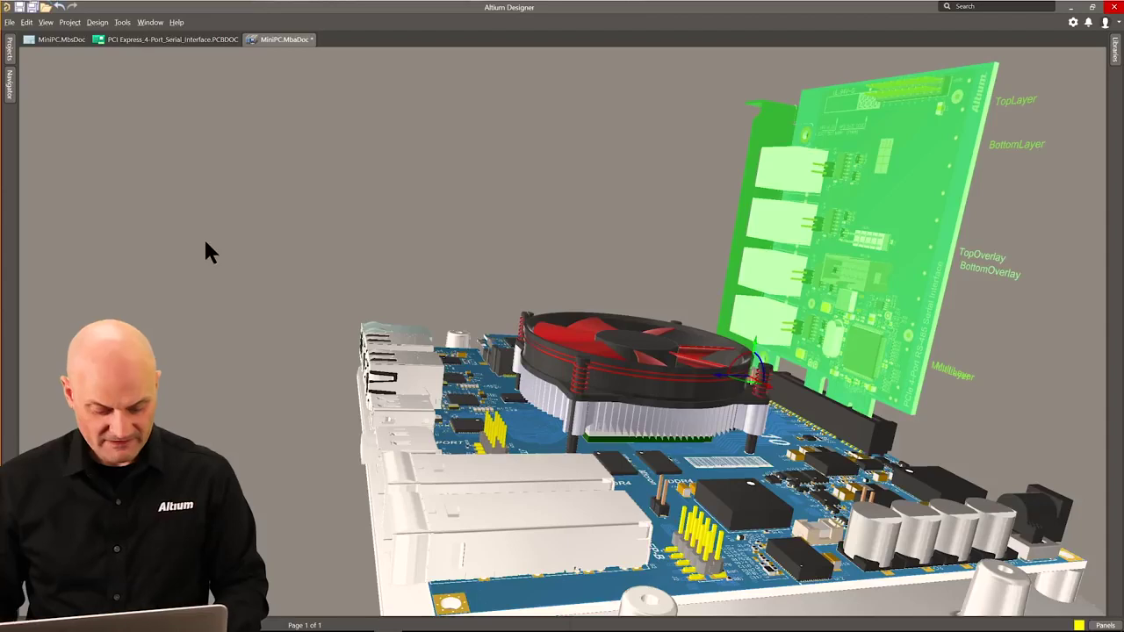
Deselect the serial card and examine its fit in the PCIe slot and its bracket's clearance to the motherboard and enclosure base.
shift+right_drag(243, 301, 256, 329)
click(351, 338)
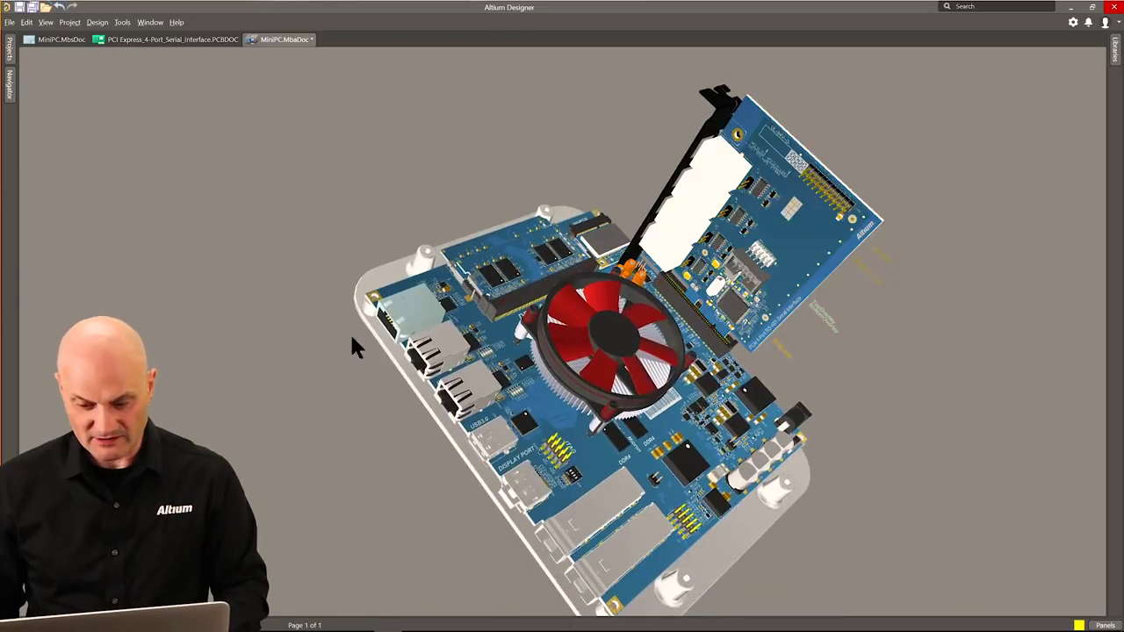
shift+right_drag(351, 338, 316, 413)
ctrl+scroll(621, 296, up, 3)
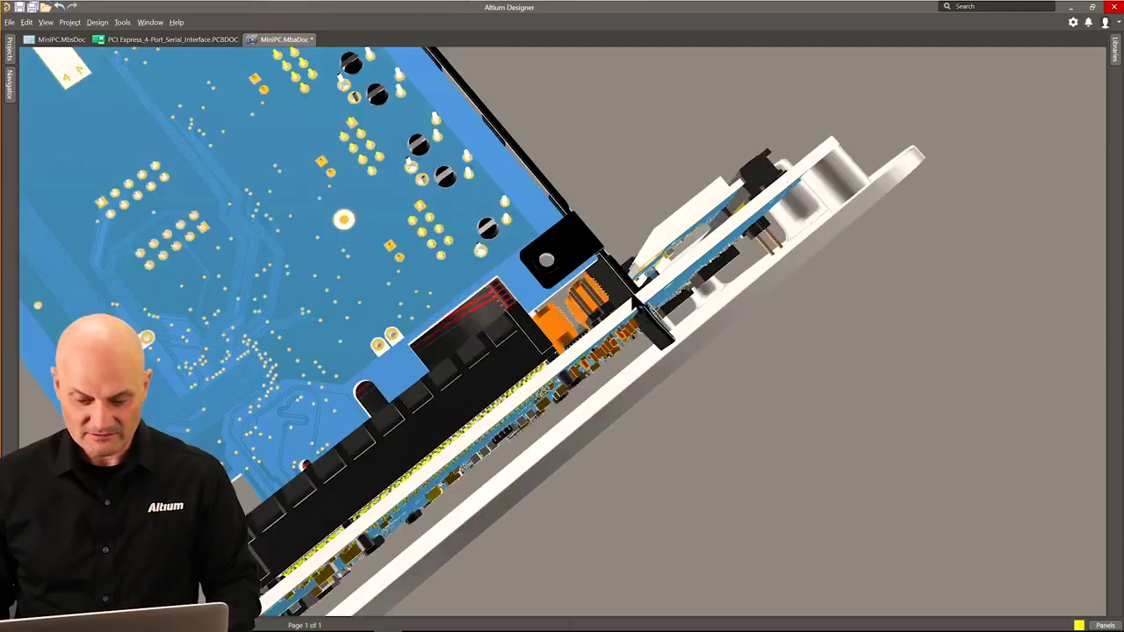
ctrl+scroll(639, 309, up, 3)
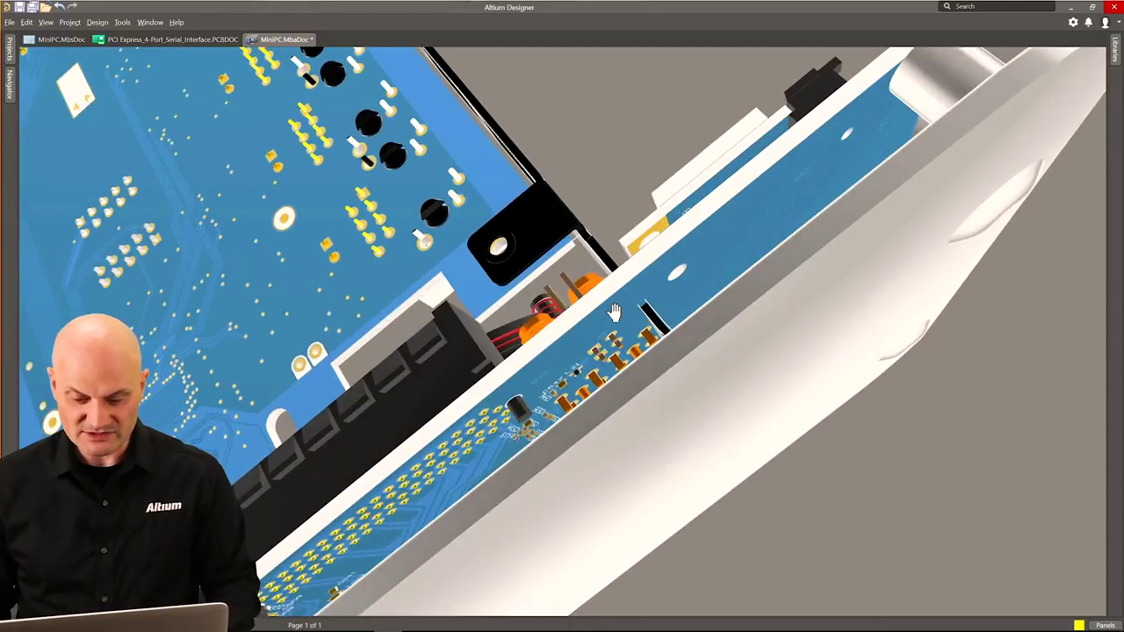
shift+right_drag(614, 313, 574, 353)
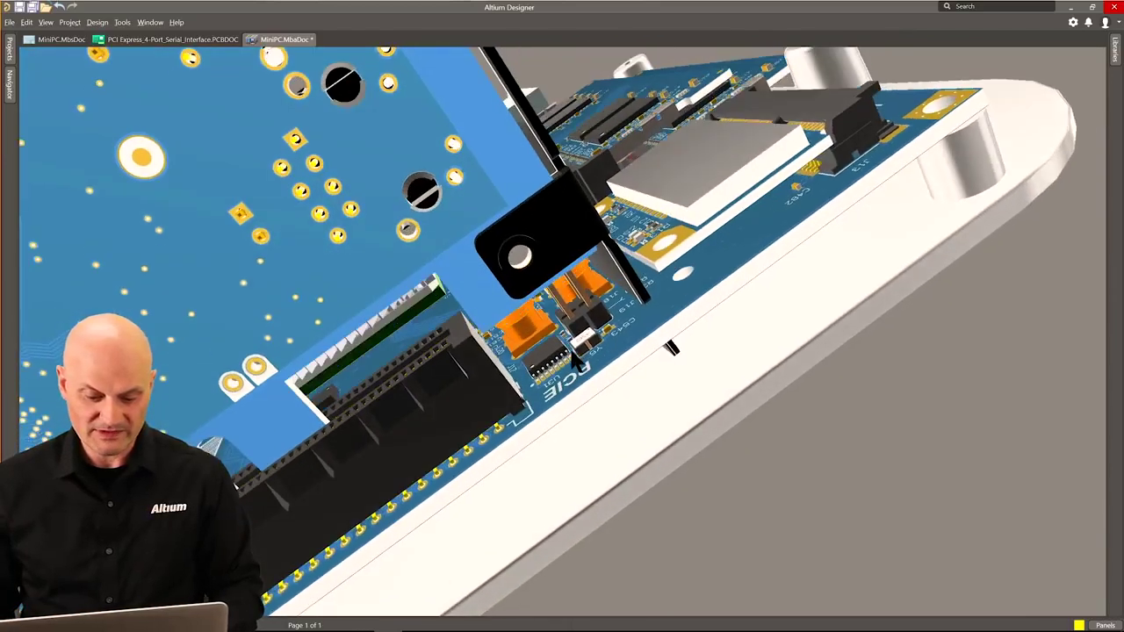
ctrl+scroll(526, 356, down, 3)
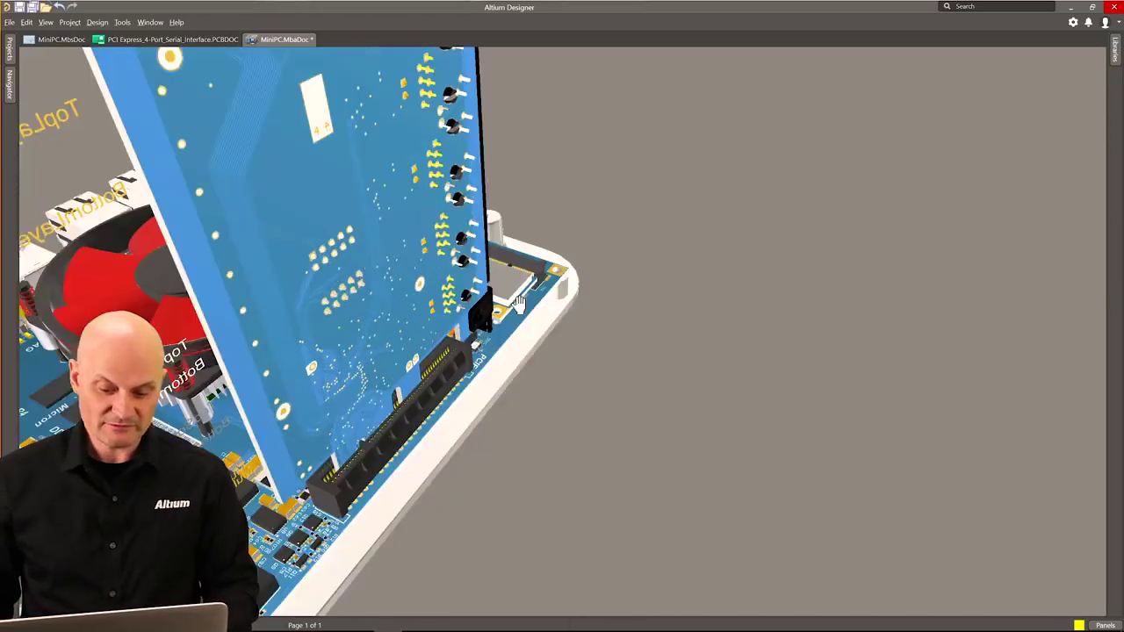
shift+right_drag(519, 304, 417, 326)
ctrl+scroll(384, 338, down, 1)
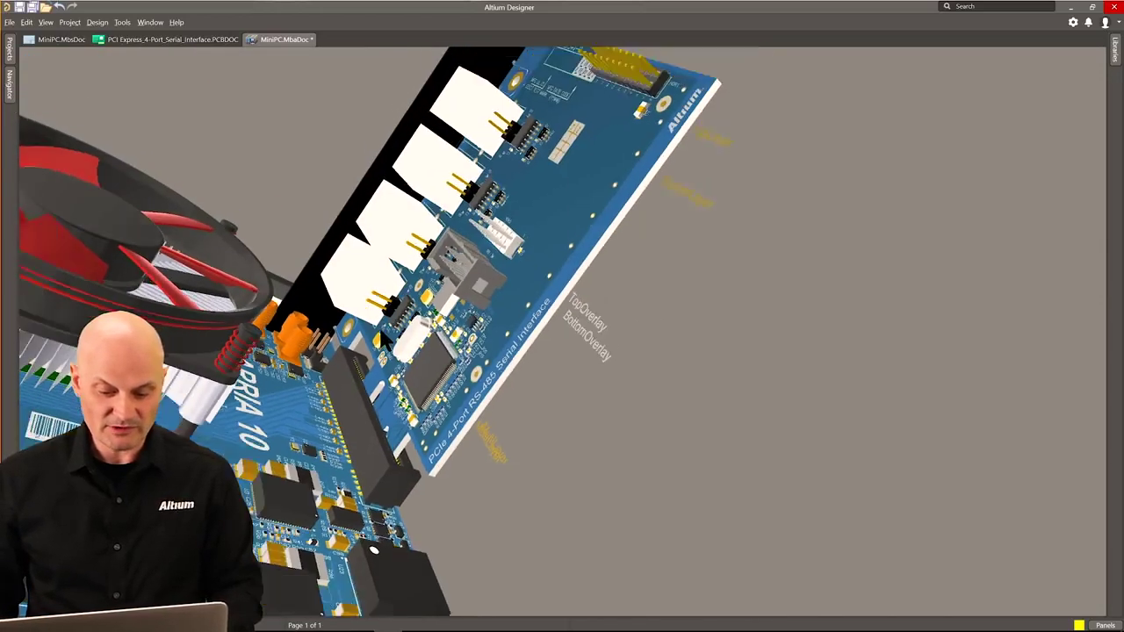
ctrl+scroll(383, 338, down, 3)
shift+right_drag(240, 410, 331, 193)
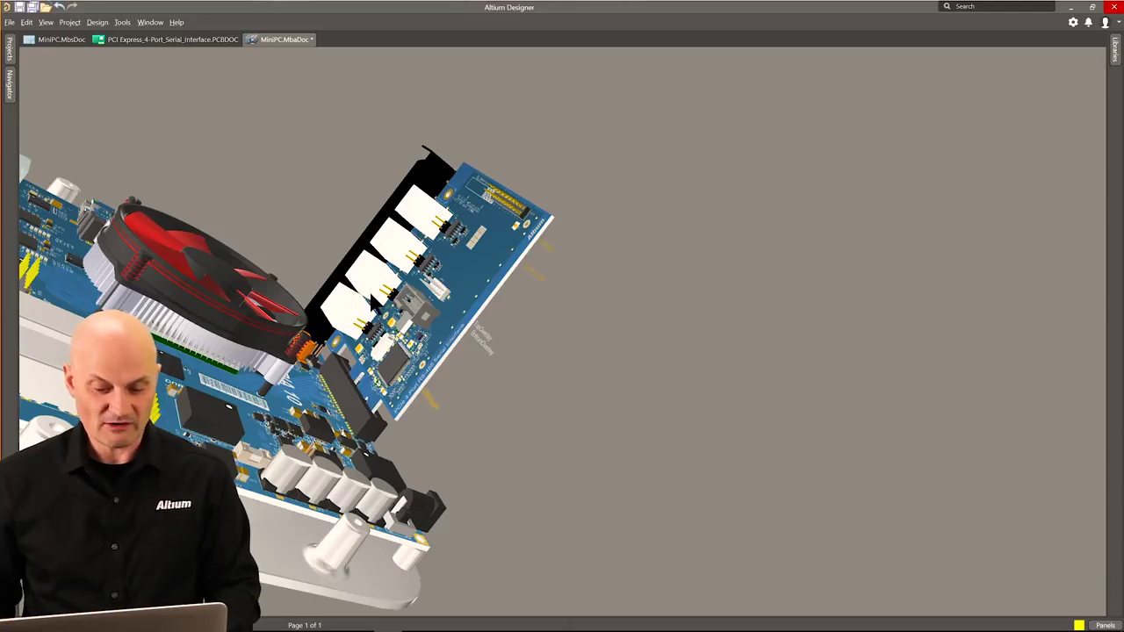
shift+right_drag(254, 397, 422, 315)
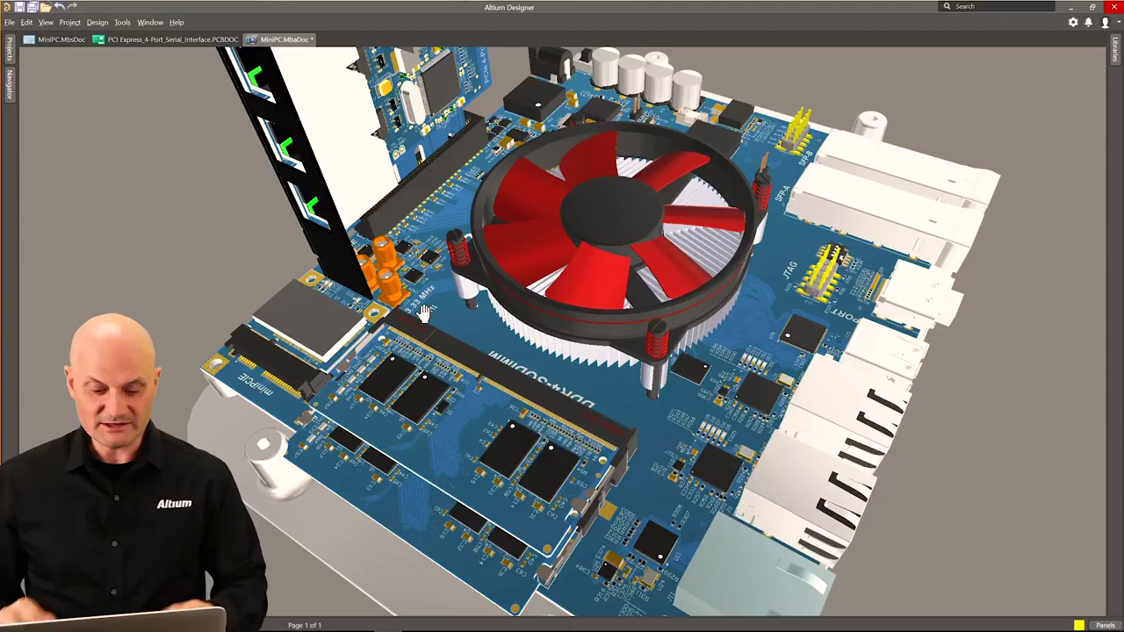
Highlight the enclosure base and then the motherboard, and examine the stacked memory modules in the DDR4-SODIMM connectors.
ctrl+scroll(362, 402, down, 1)
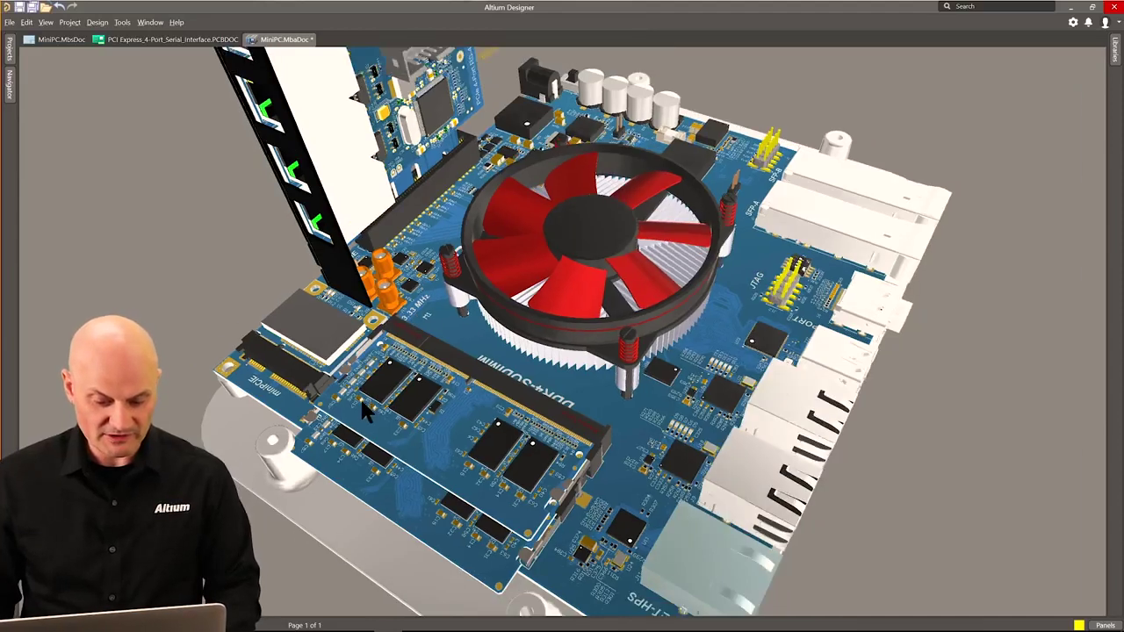
ctrl+scroll(323, 460, down, 3)
shift+right_drag(321, 463, 306, 452)
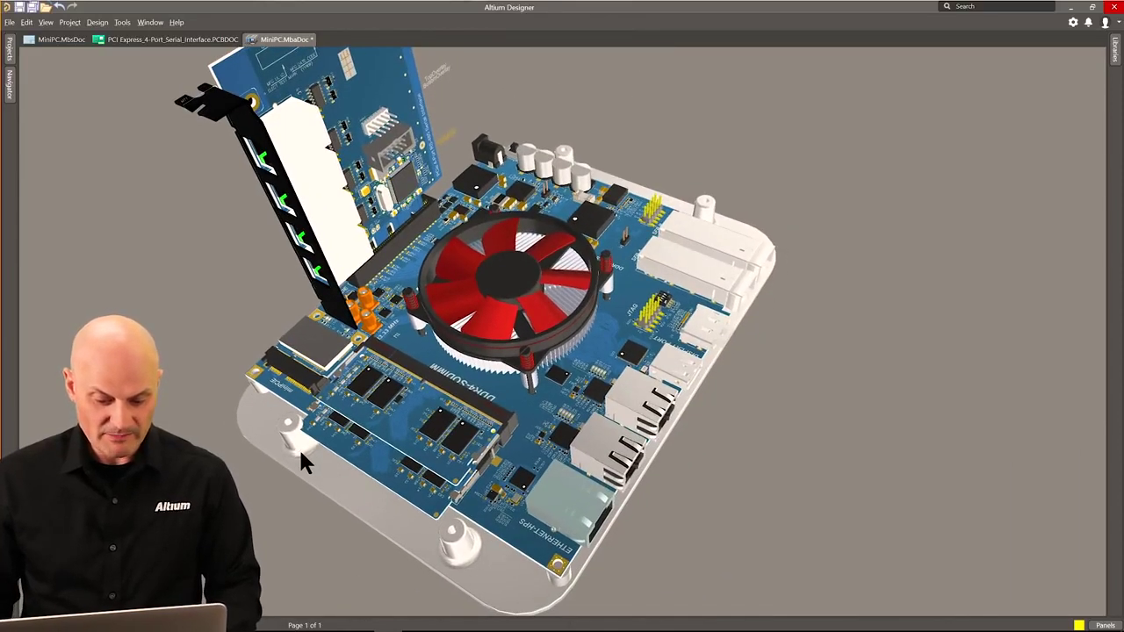
click(298, 447)
ctrl+scroll(297, 422, up, 4)
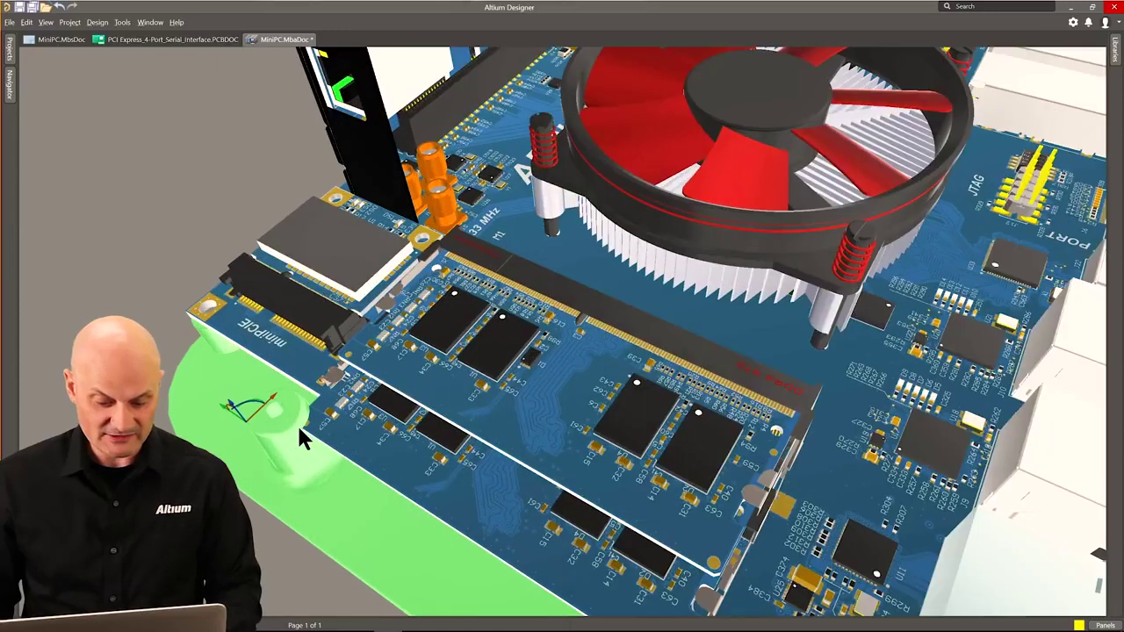
ctrl+scroll(299, 430, up, 2)
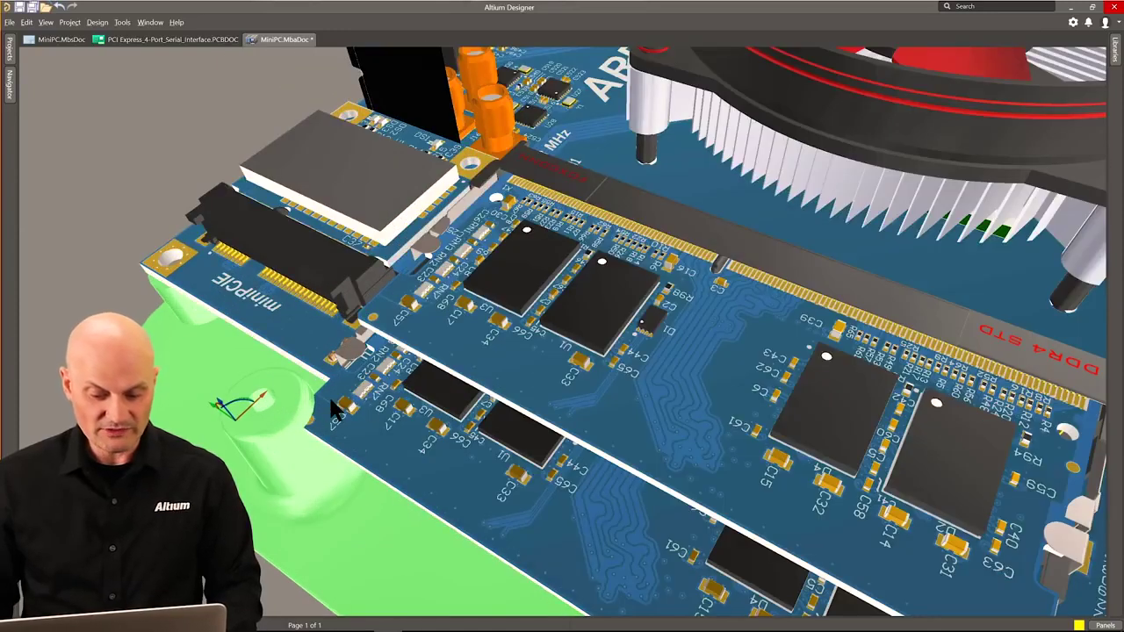
shift+right_drag(351, 426, 361, 373)
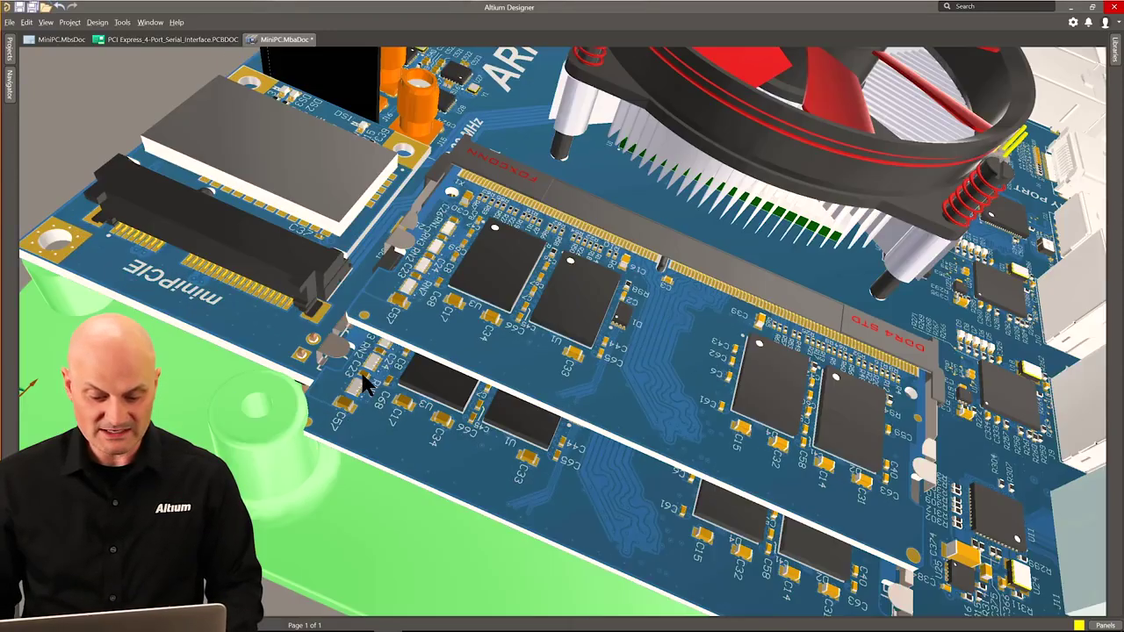
click(332, 343)
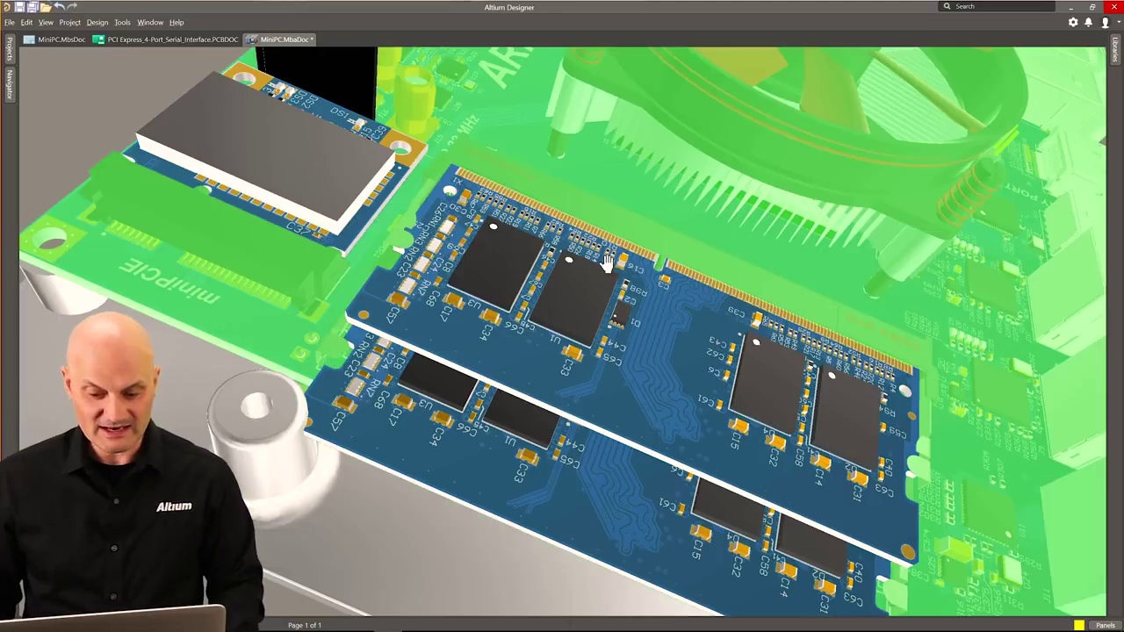
shift+right_drag(608, 264, 544, 261)
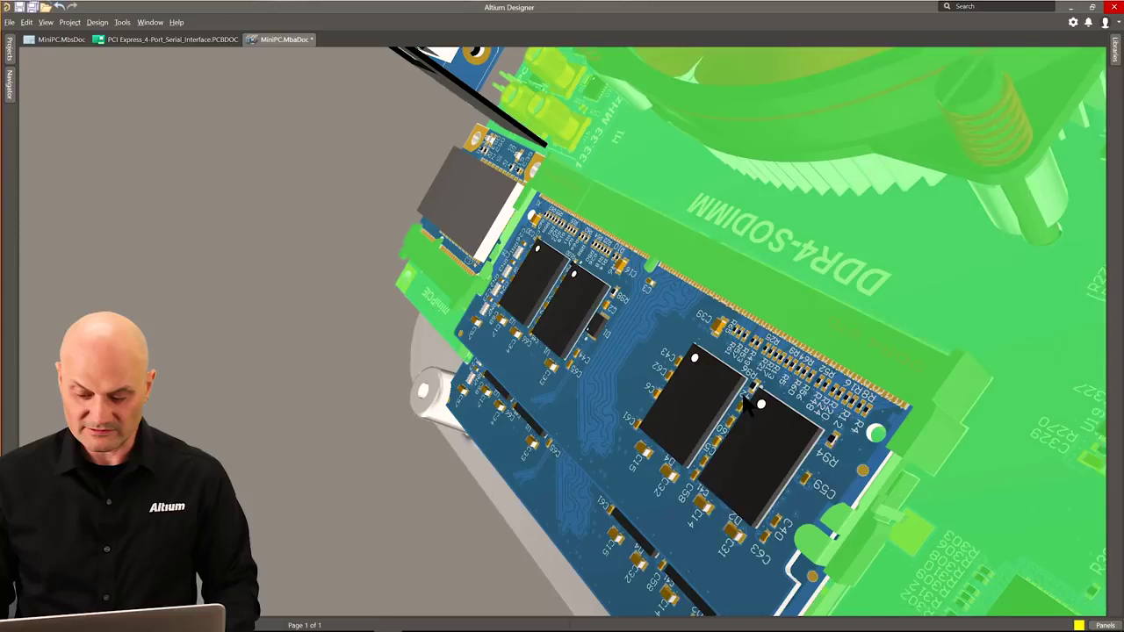
shift+right_drag(746, 404, 897, 381)
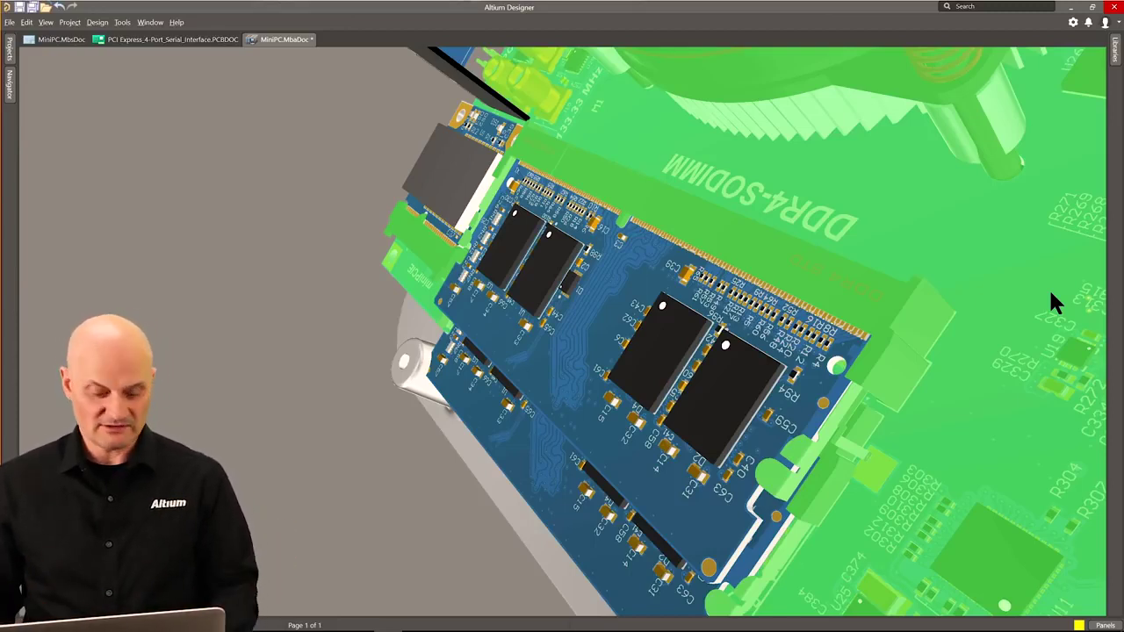
ctrl+scroll(1036, 294, down, 5)
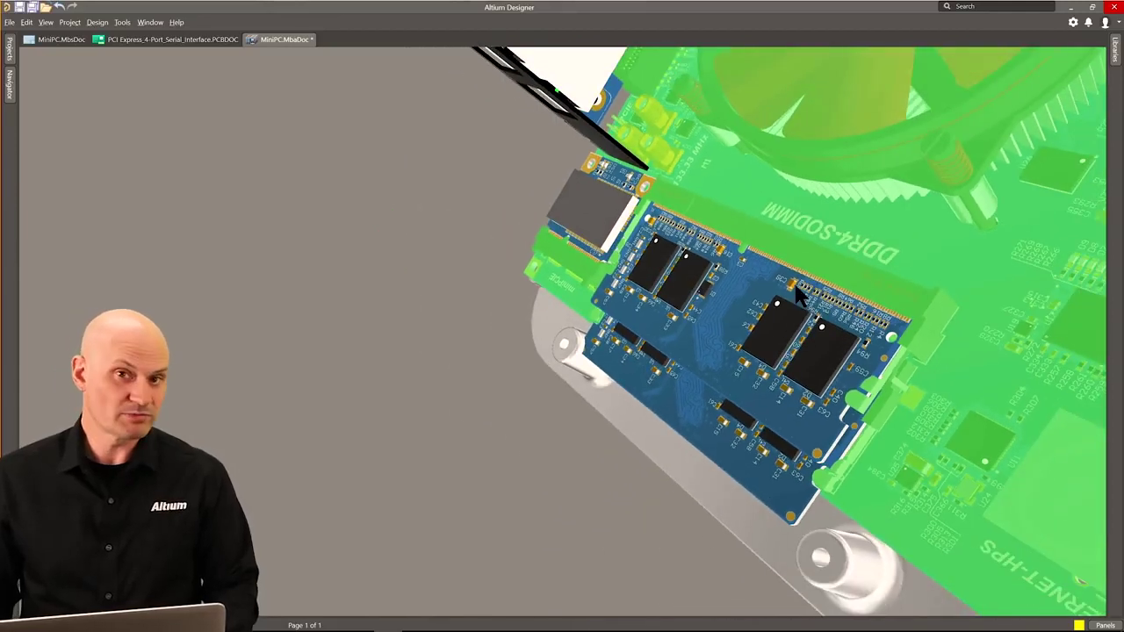
Examine how the stacked memory modules sit above the enclosure base and its standoffs, and deselect the motherboard.
shift+right_drag(805, 382, 631, 415)
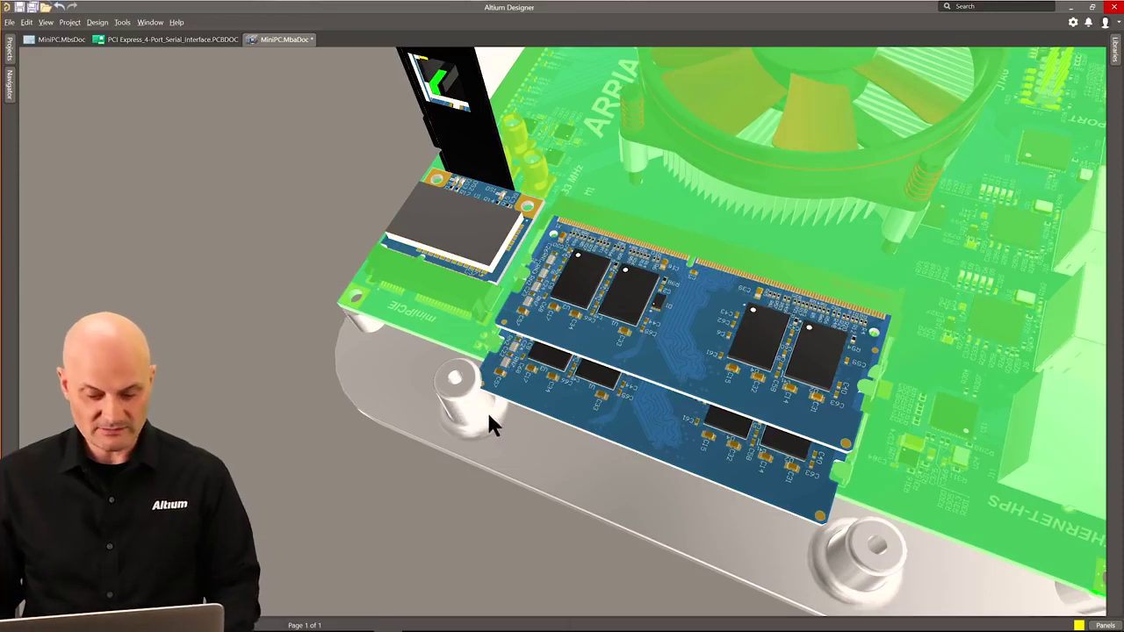
ctrl+scroll(490, 416, down, 3)
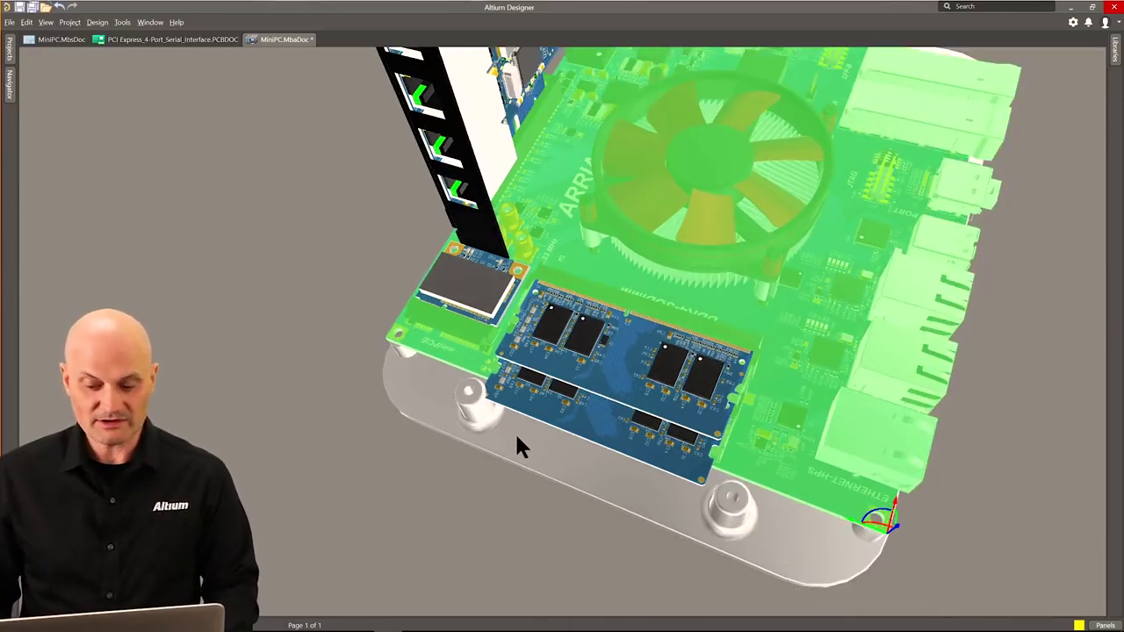
shift+right_drag(515, 434, 497, 446)
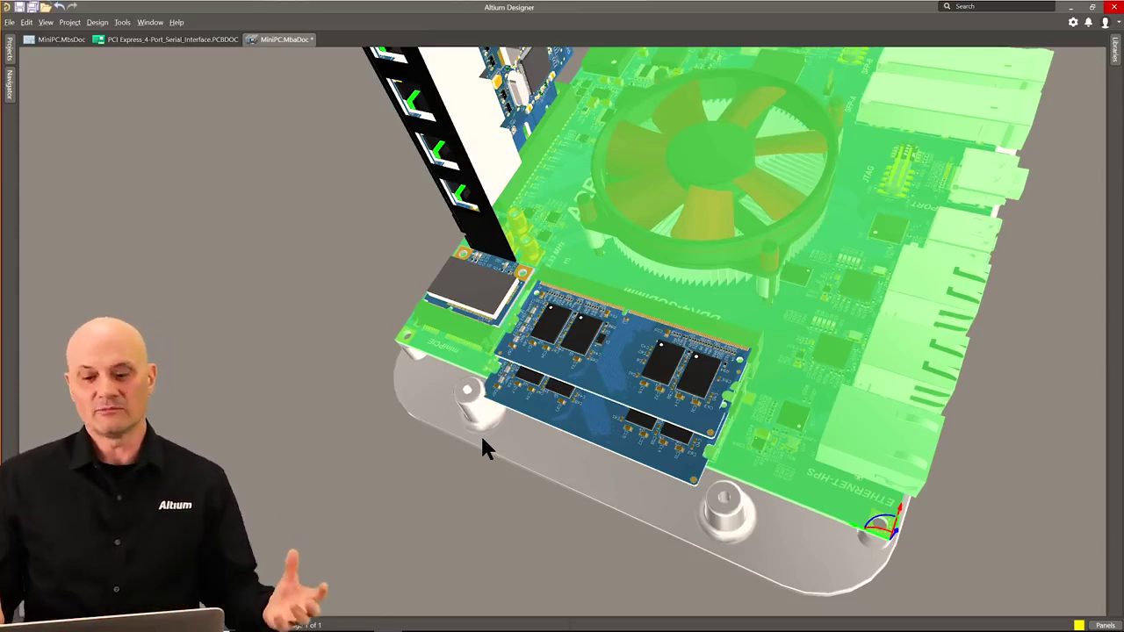
click(372, 501)
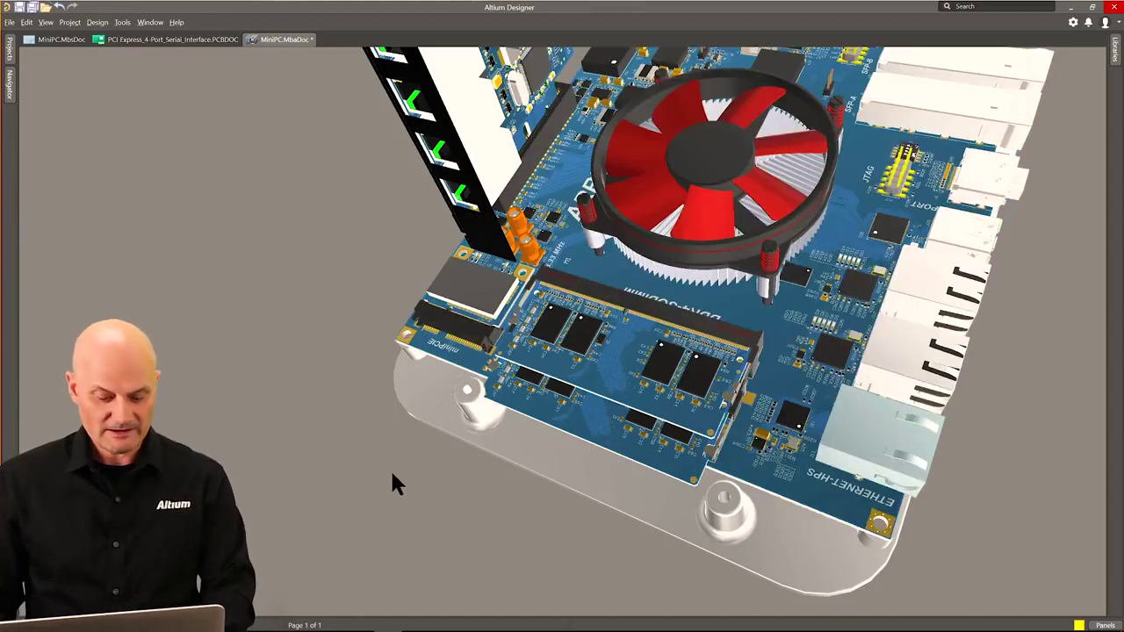
Examine the complete Mini PC assembly, including the serial card, memory modules, fan and enclosure base, from an overall and a closer view.
ctrl+scroll(392, 470, down, 3)
right_drag(364, 477, 350, 461)
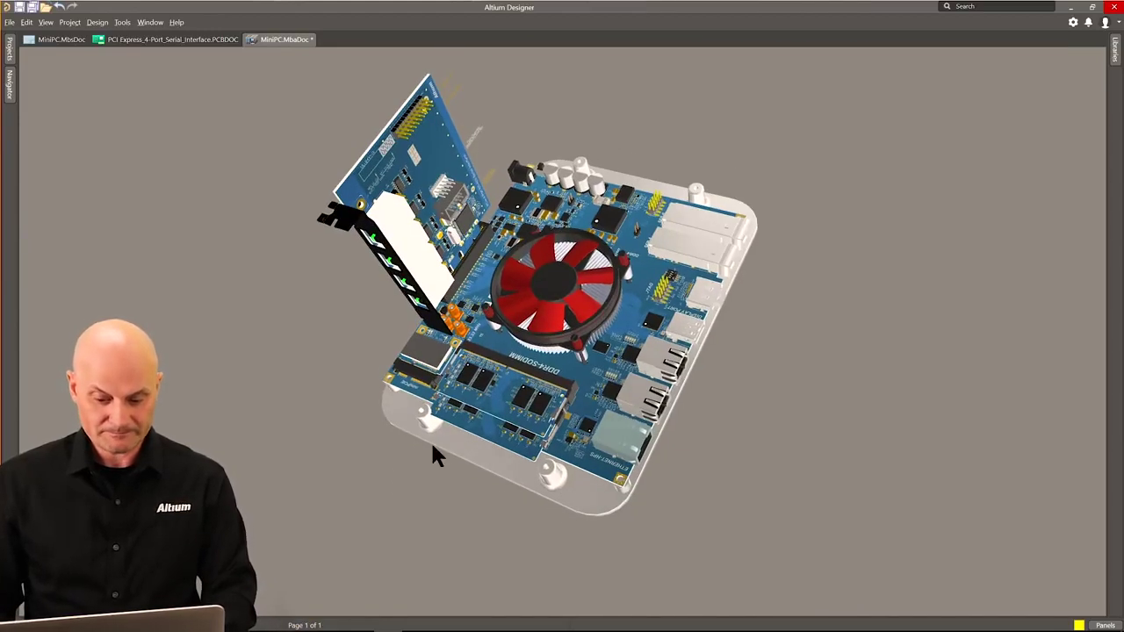
shift+right_drag(432, 446, 423, 392)
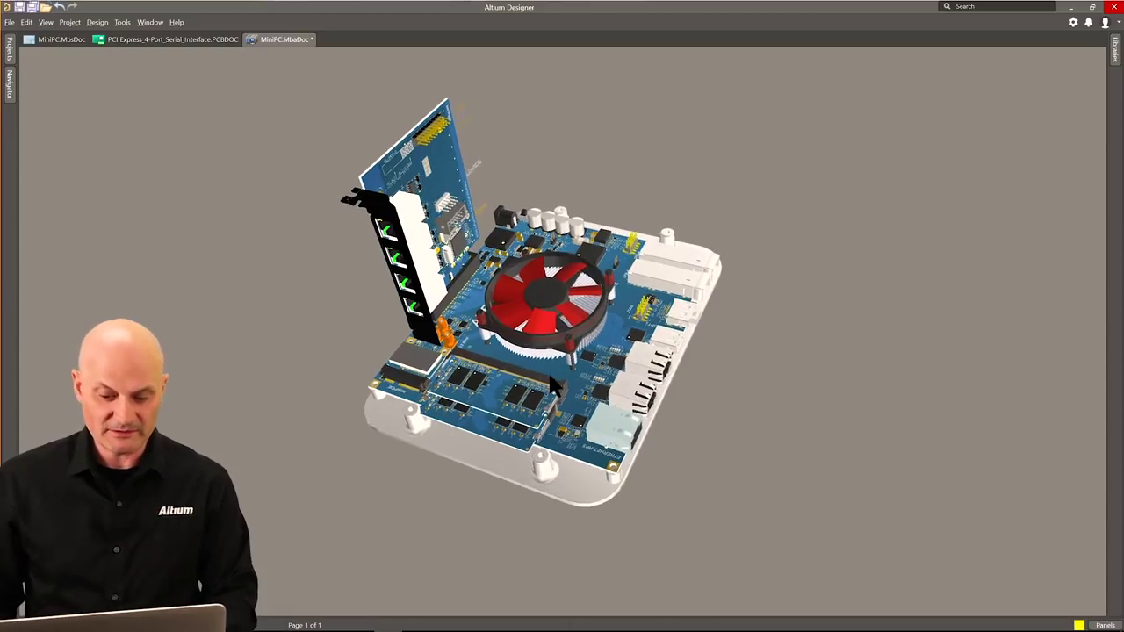
ctrl+scroll(551, 378, down, 3)
shift+scroll(530, 367, up, 2)
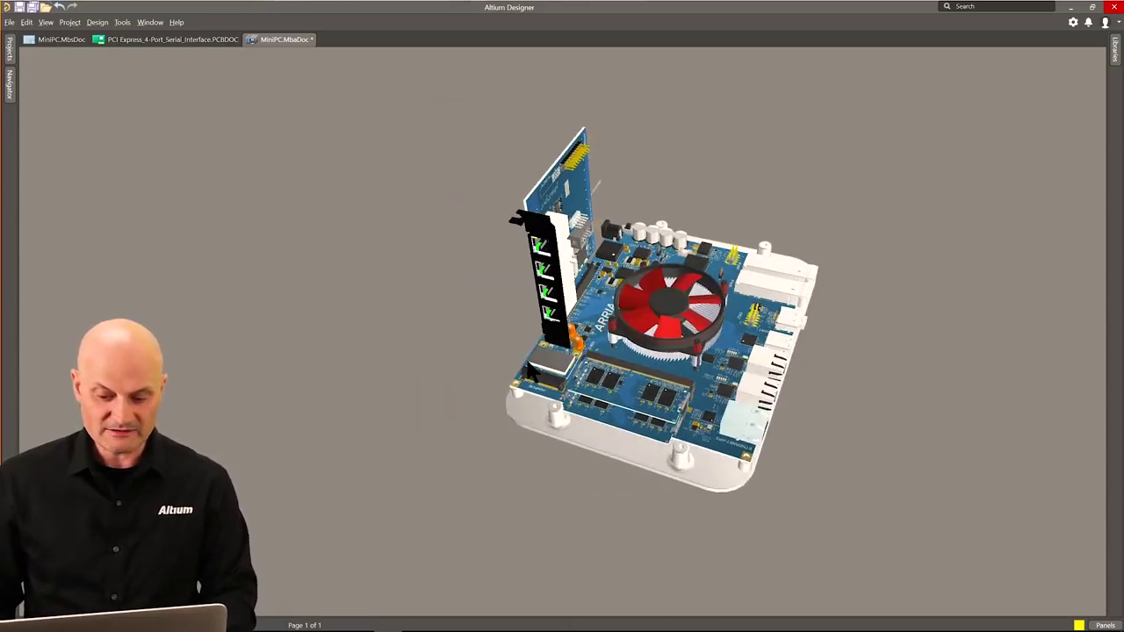
ctrl+scroll(531, 371, up, 5)
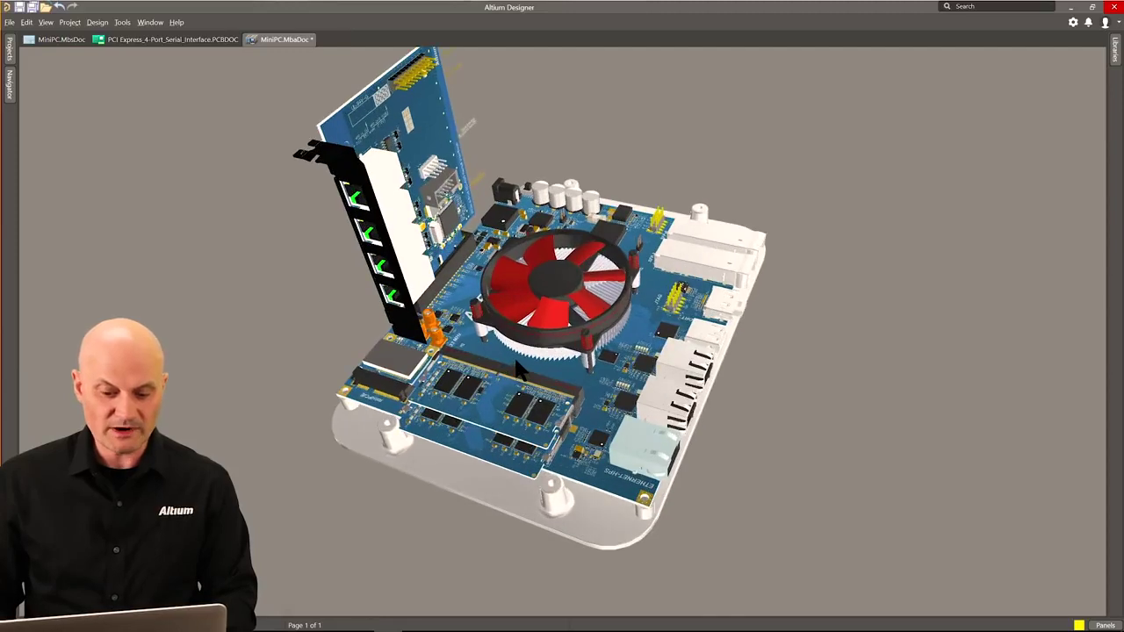
ctrl+scroll(516, 363, up, 2)
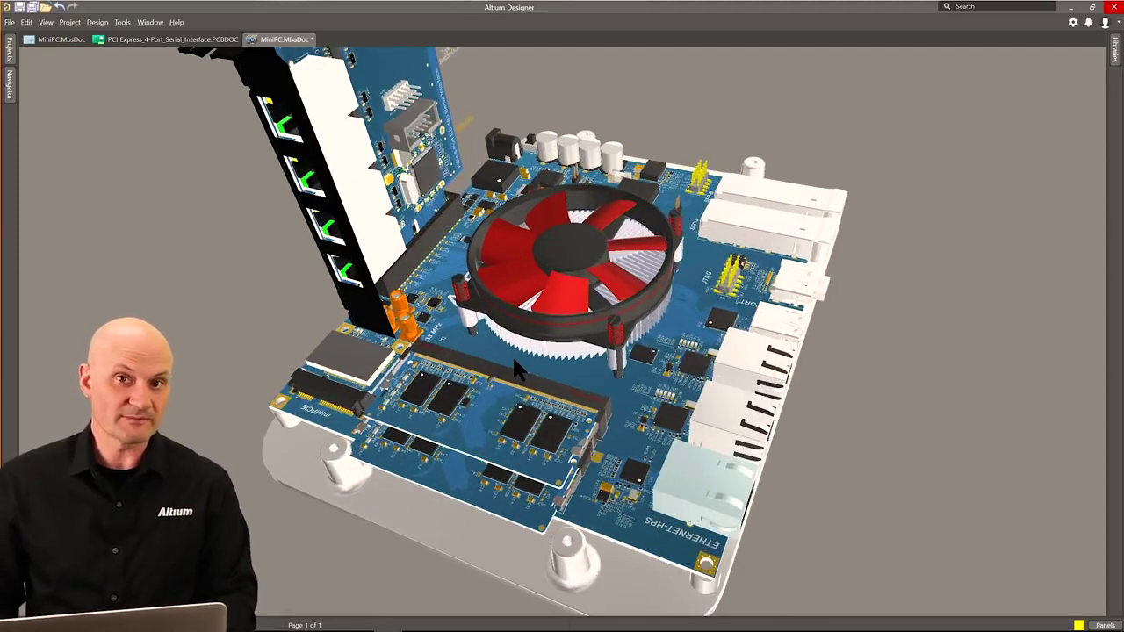
Check the multi-board assembly for collisions.
click(125, 23)
click(122, 23)
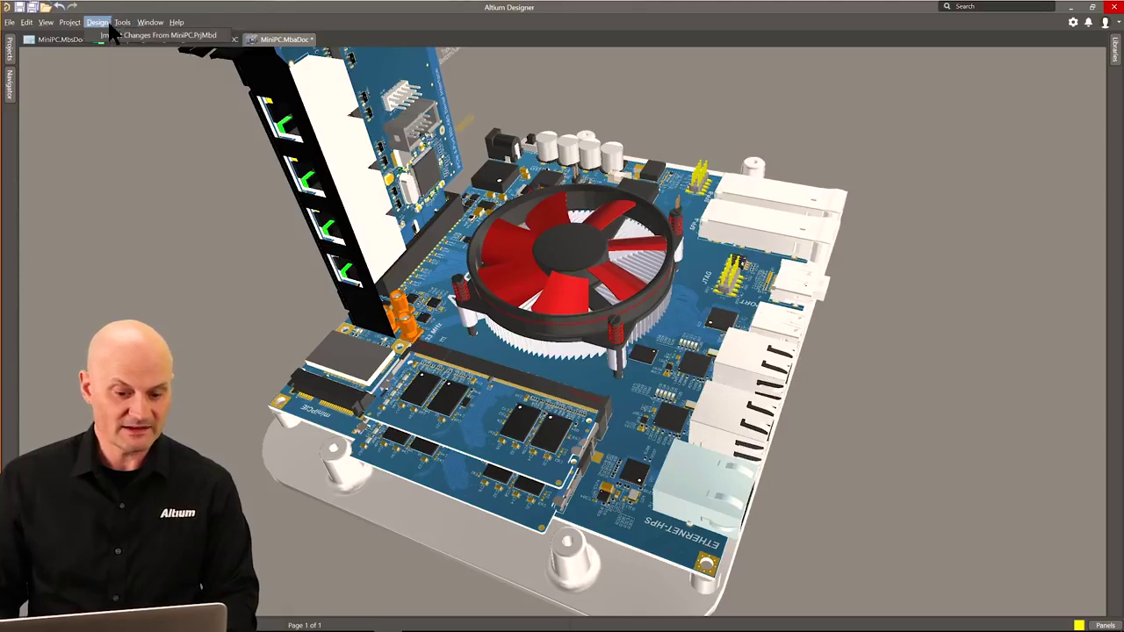
click(117, 22)
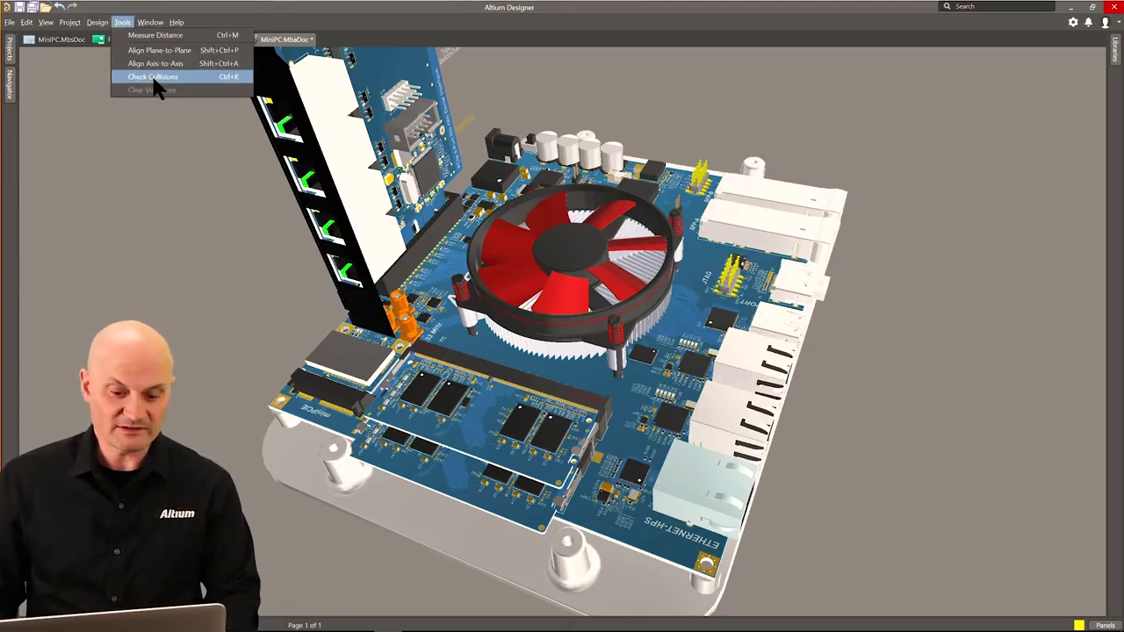
click(124, 79)
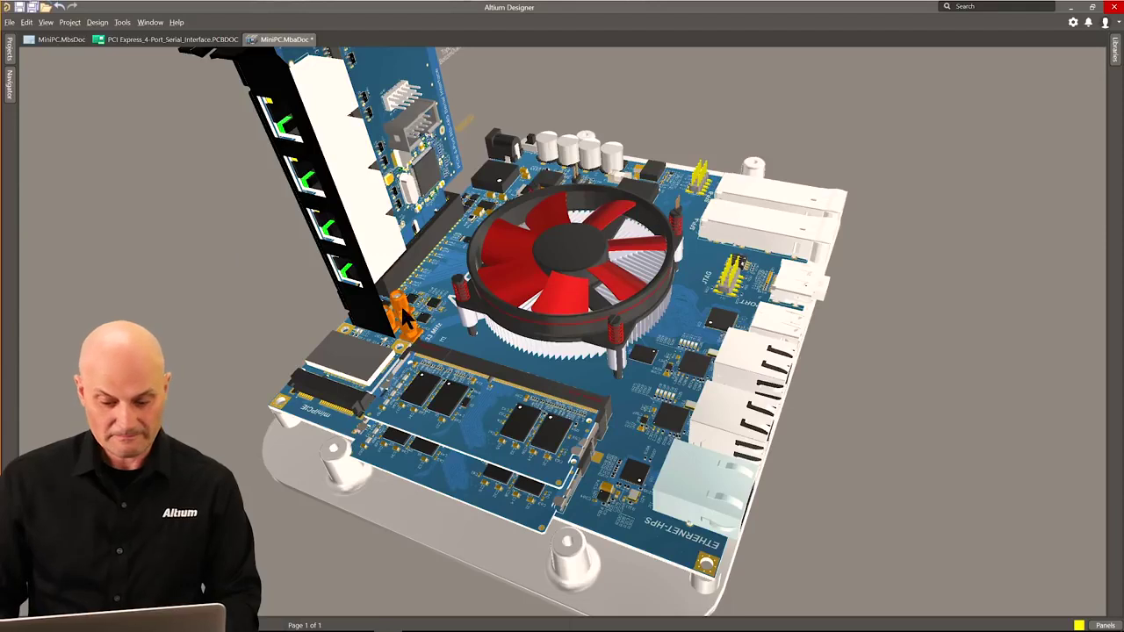
Select the motherboard and open it for part editing within the assembly, showing it with the surrounding modules.
right_click(474, 337)
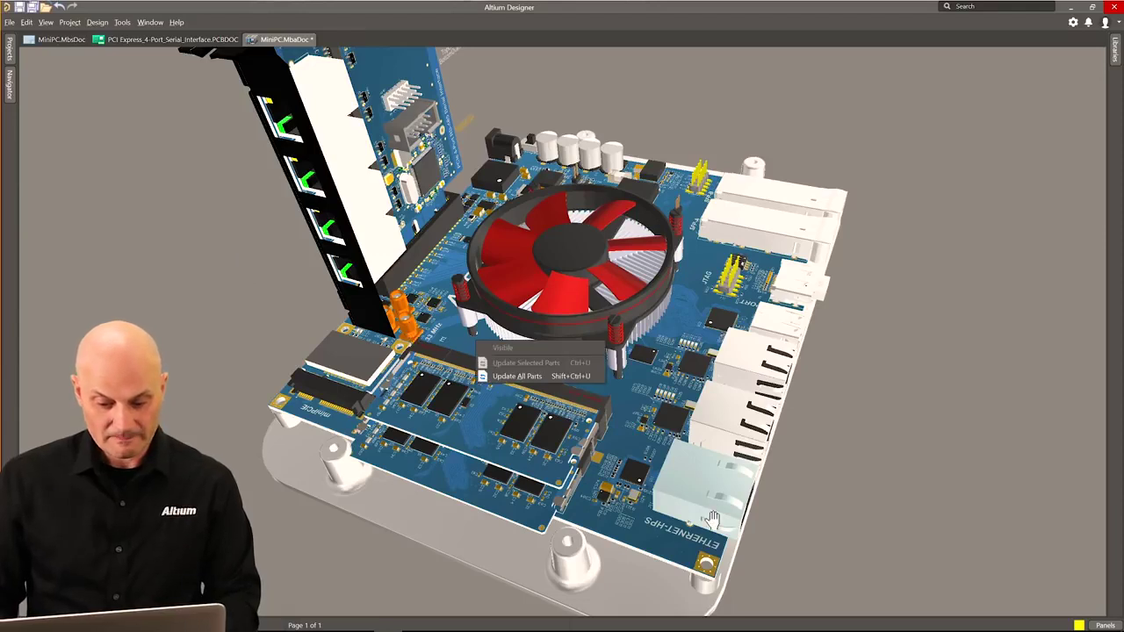
click(451, 334)
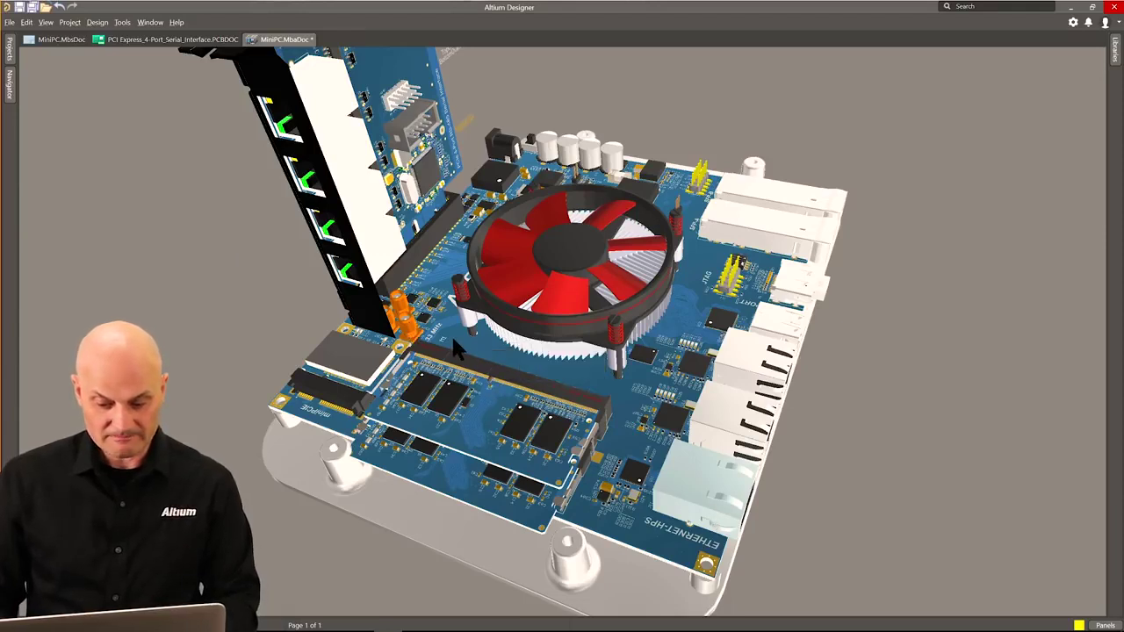
right_click(454, 339)
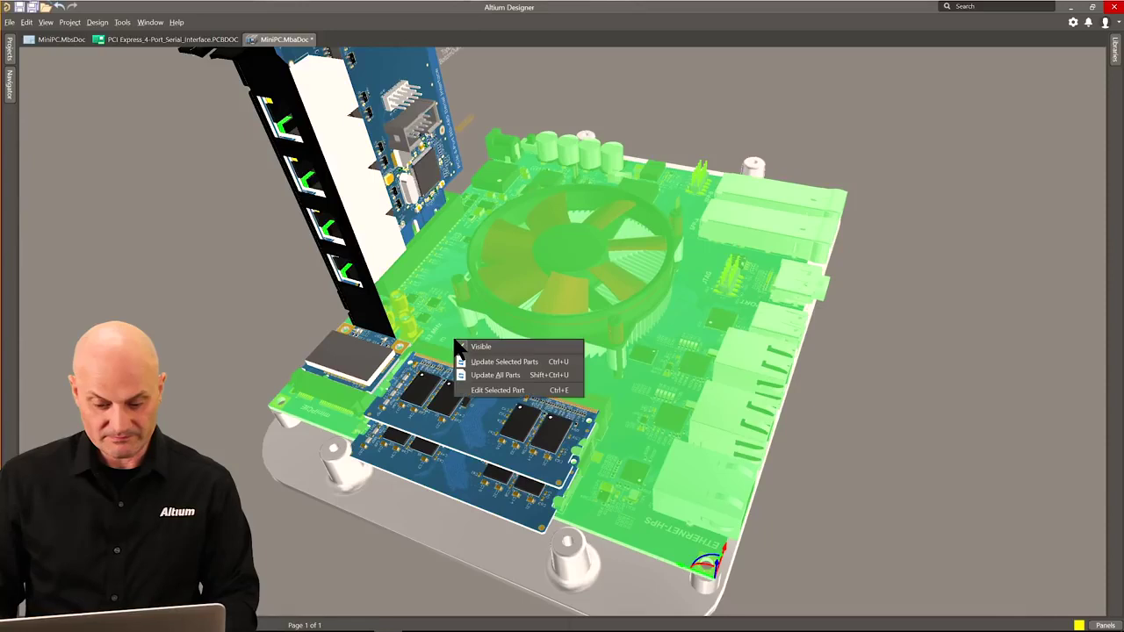
click(474, 391)
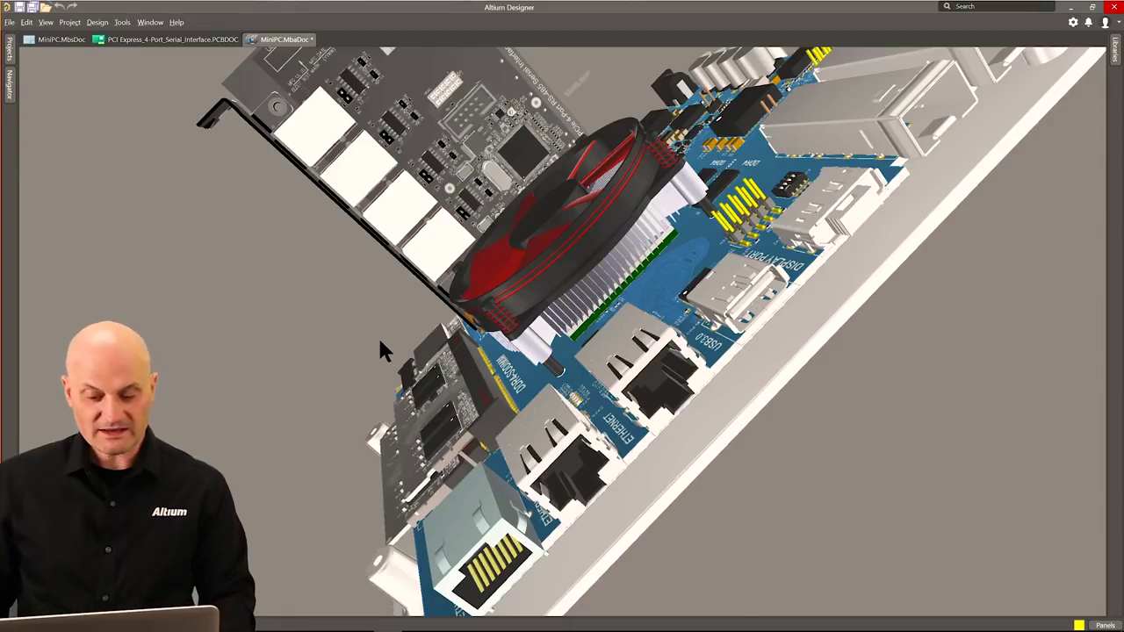
right_drag(387, 342, 461, 354)
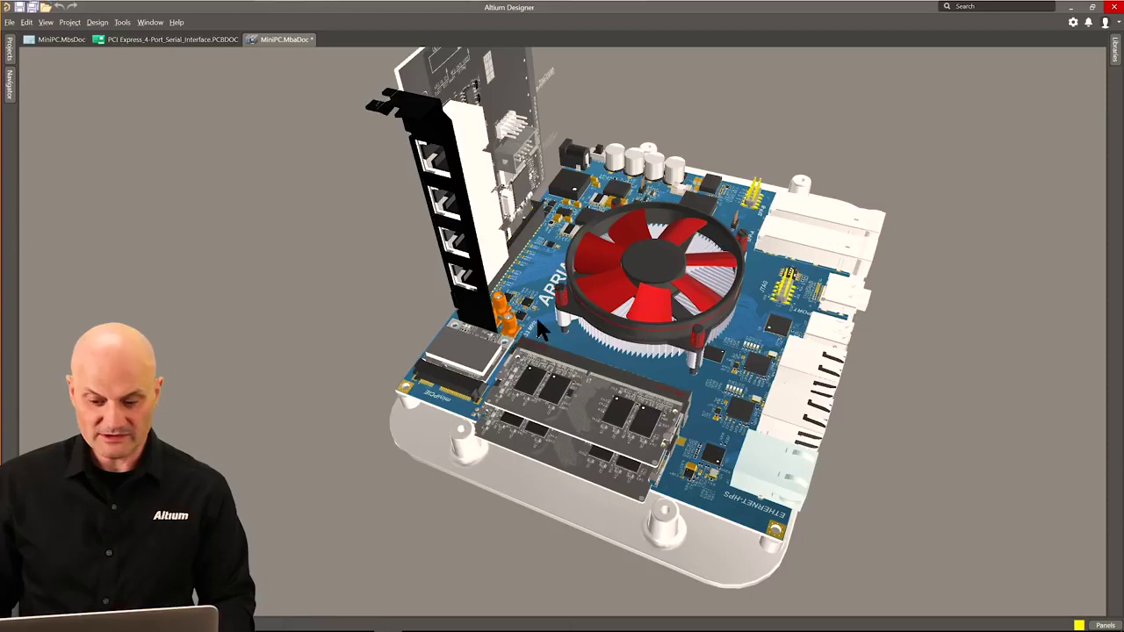
ctrl+scroll(535, 314, up, 1)
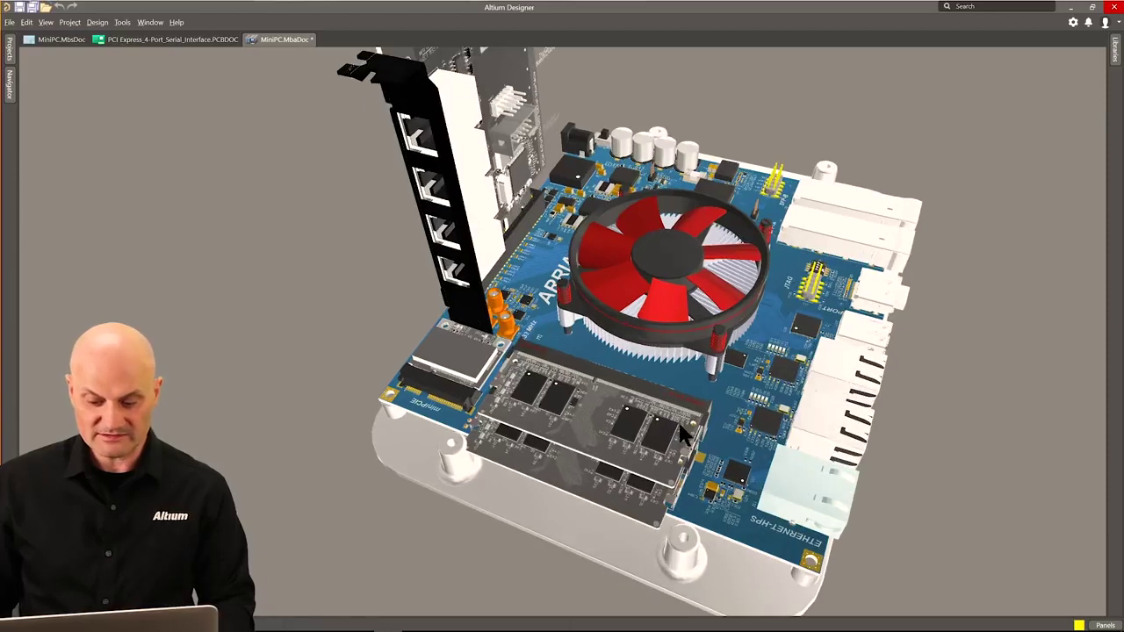